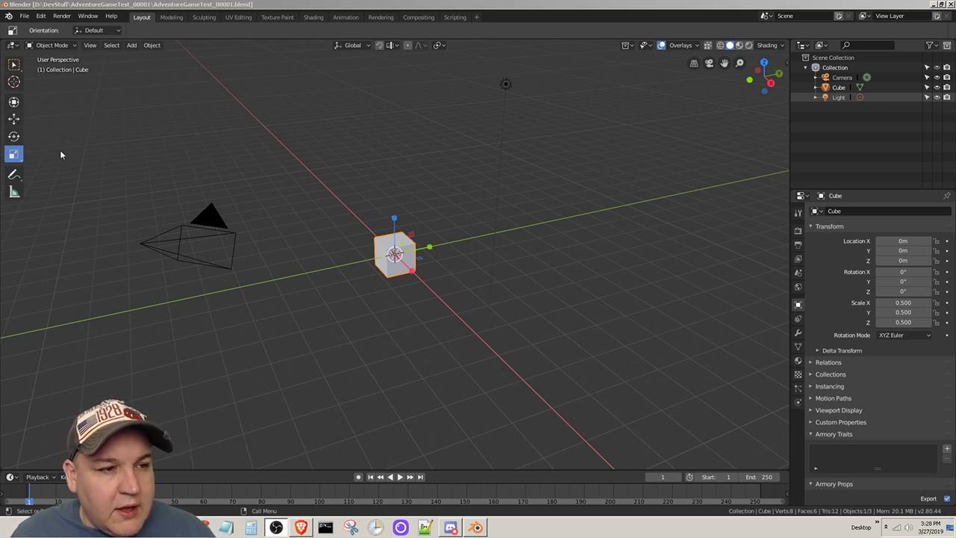
Step: Move the cube straight up along Z to about 1.41 m, keeping X and Y at 0
left_click(12, 121)
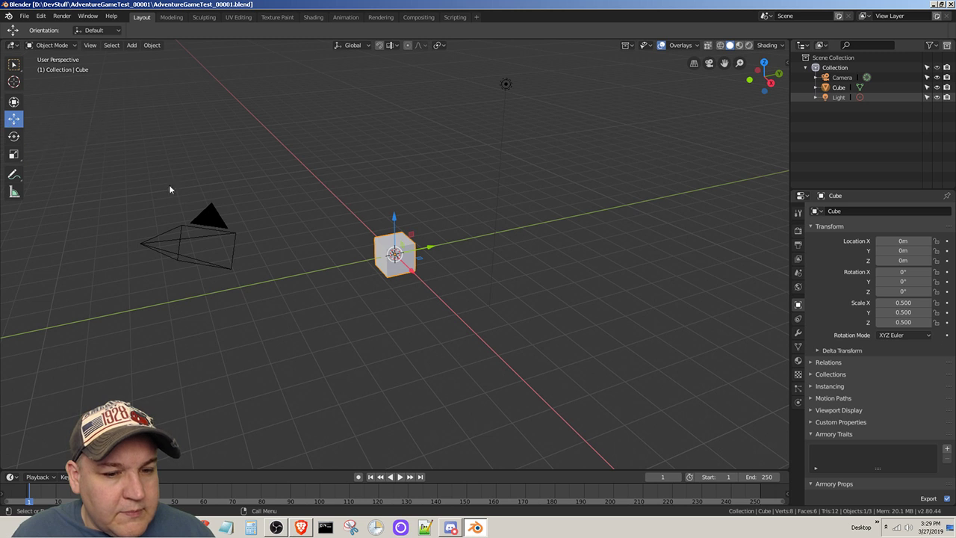
left_click(395, 218)
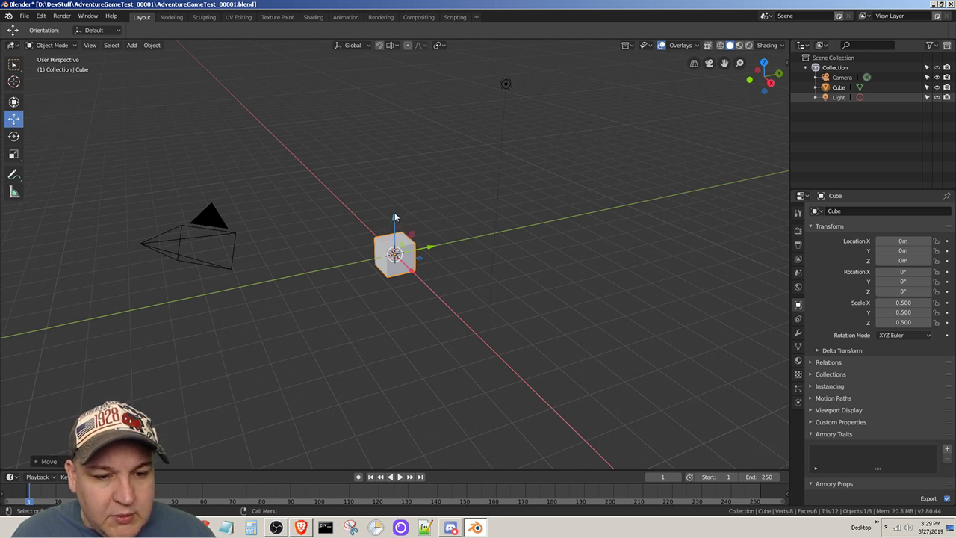
left_click_drag(394, 218, 389, 181)
mouse_move(446, 288)
middle_mouse_down()
mouse_move(442, 255)
mouse_move(442, 289)
middle_mouse_up()
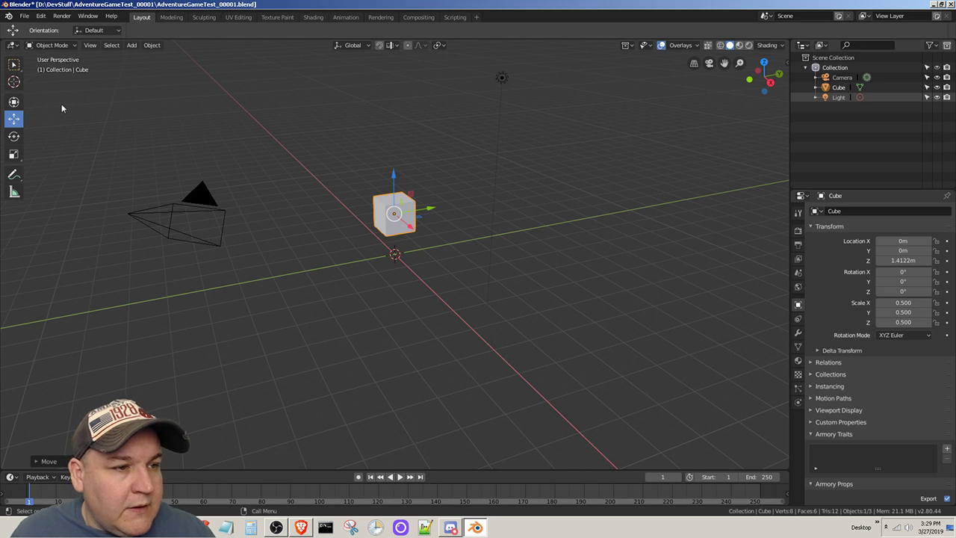
Step: Add a Mesh > Plane at the origin beneath the raised cube
left_click(132, 45)
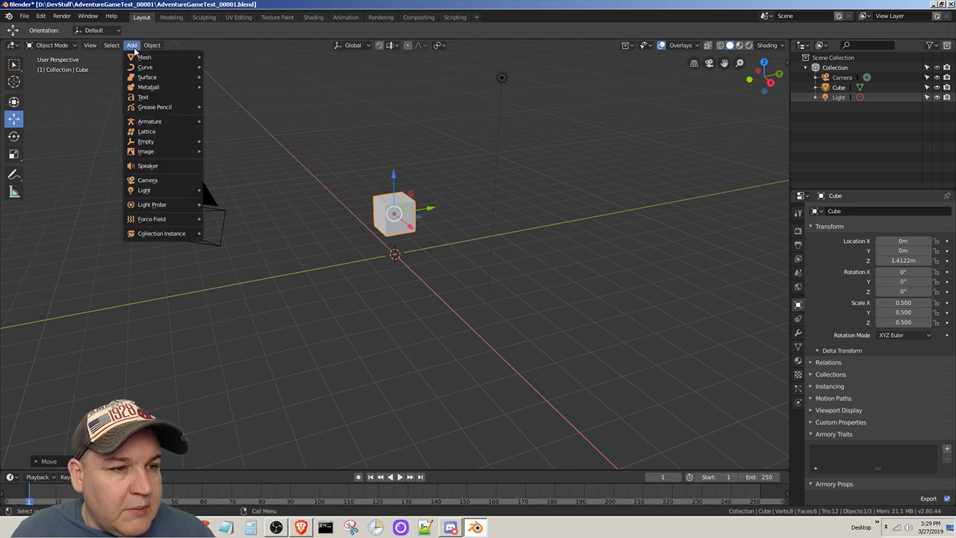
mouse_move(144, 57)
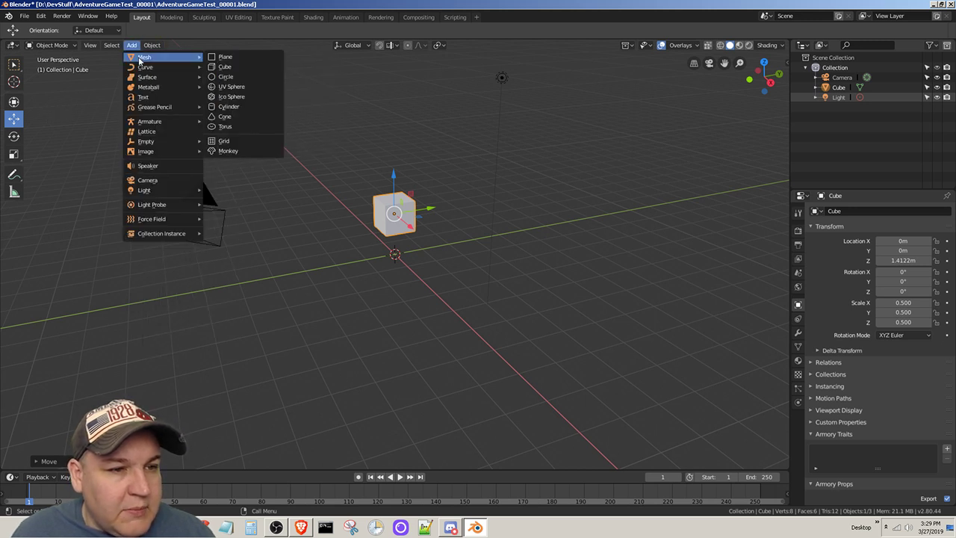
left_click(254, 57)
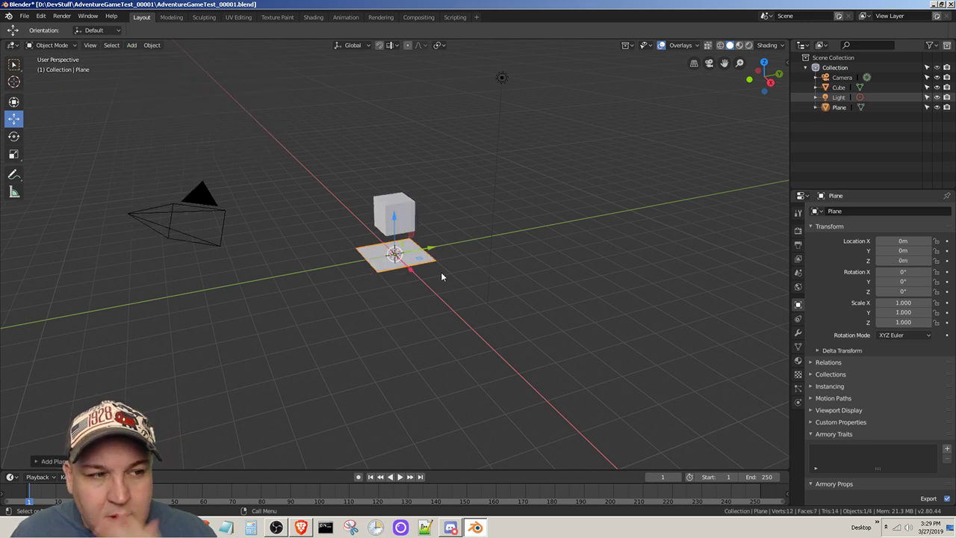
left_click(14, 155)
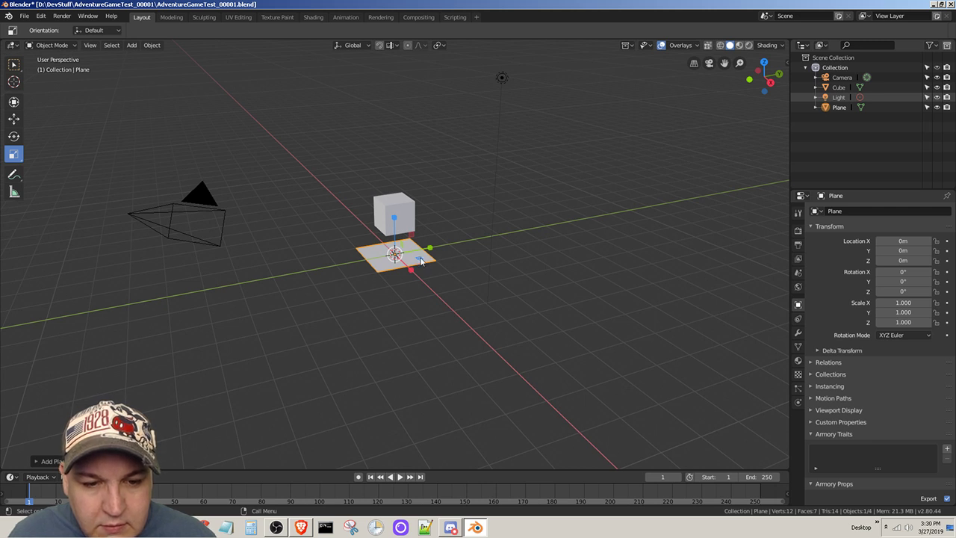
Step: Scale the plane to about 6.0 on X and Y to form a wide floor
left_click_drag(421, 257, 525, 335)
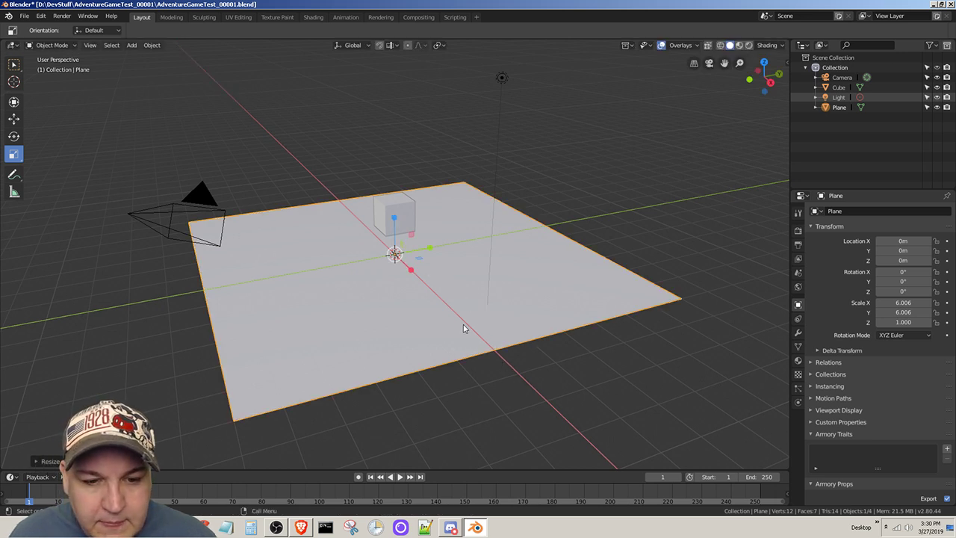
middle_click_drag(527, 381, 552, 371)
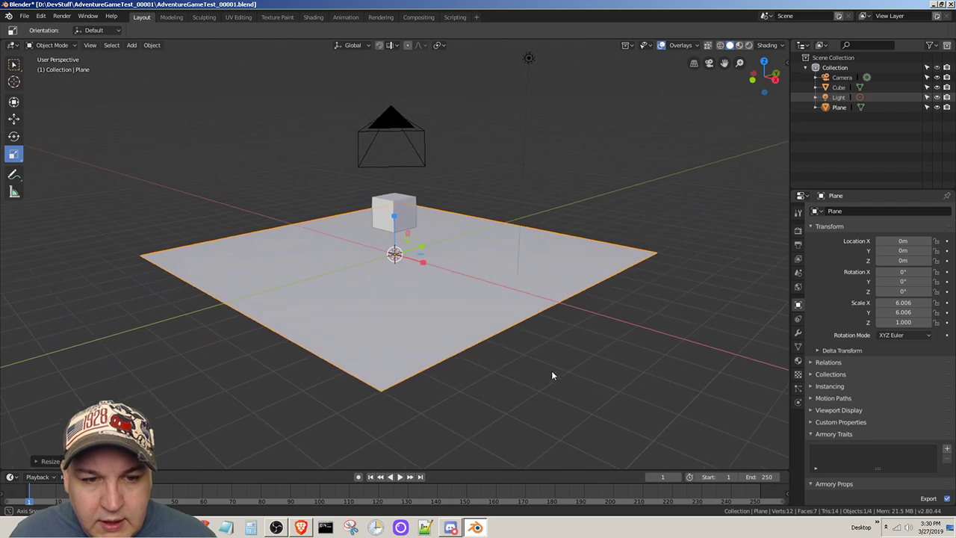
Step: Check the scene through the camera view, then save the file with File > Save
left_click(710, 64)
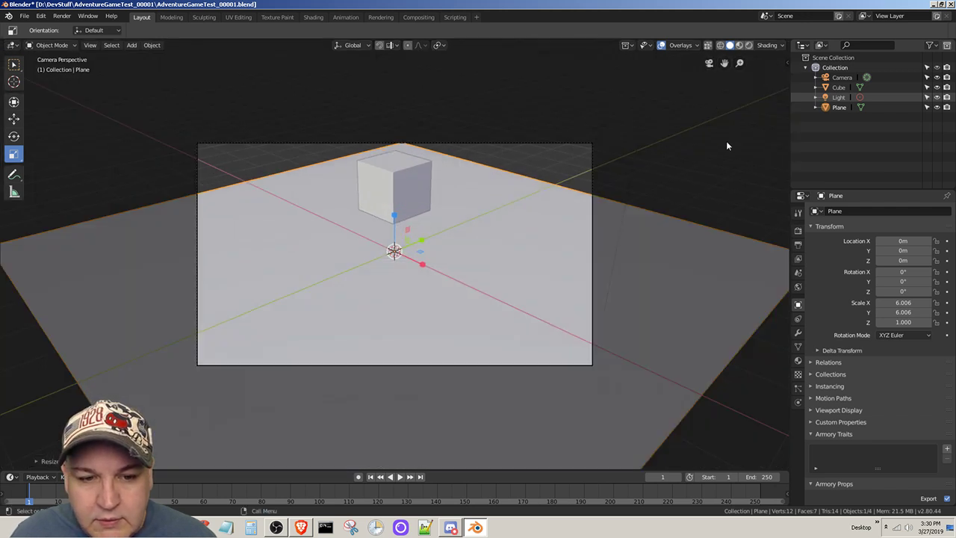
left_click(708, 65)
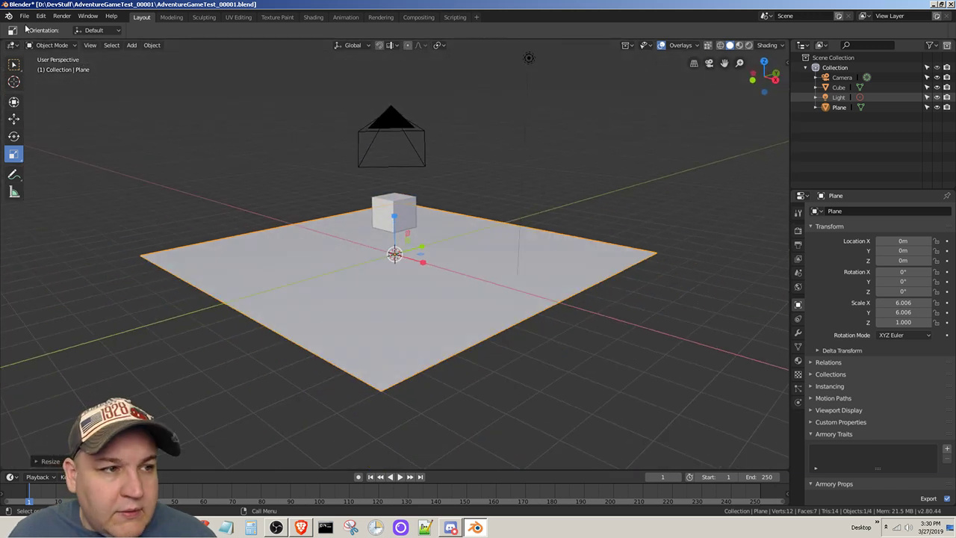
left_click(24, 17)
left_click(62, 93)
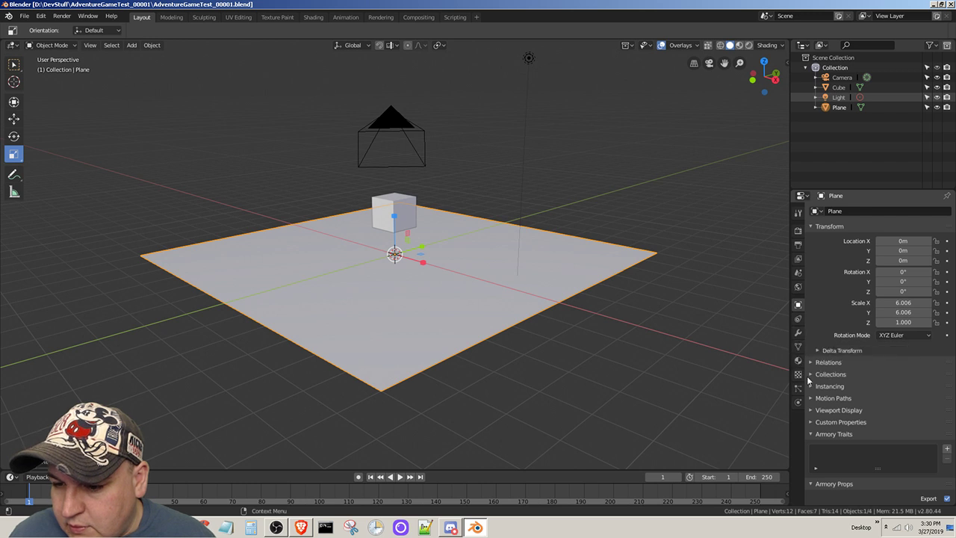
Step: Set the output resolution to 1280 × 720 px and preview the framing through the camera
left_click(798, 232)
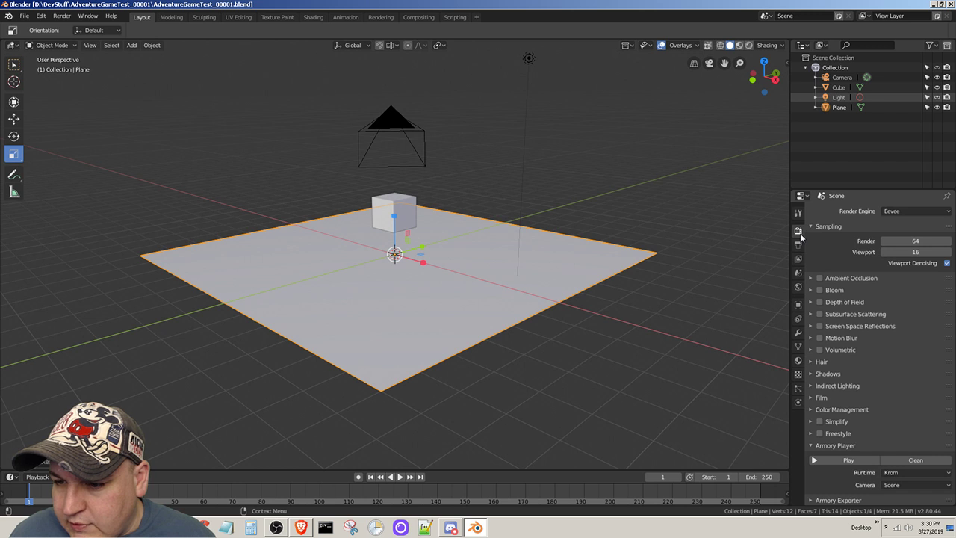
left_click(934, 212)
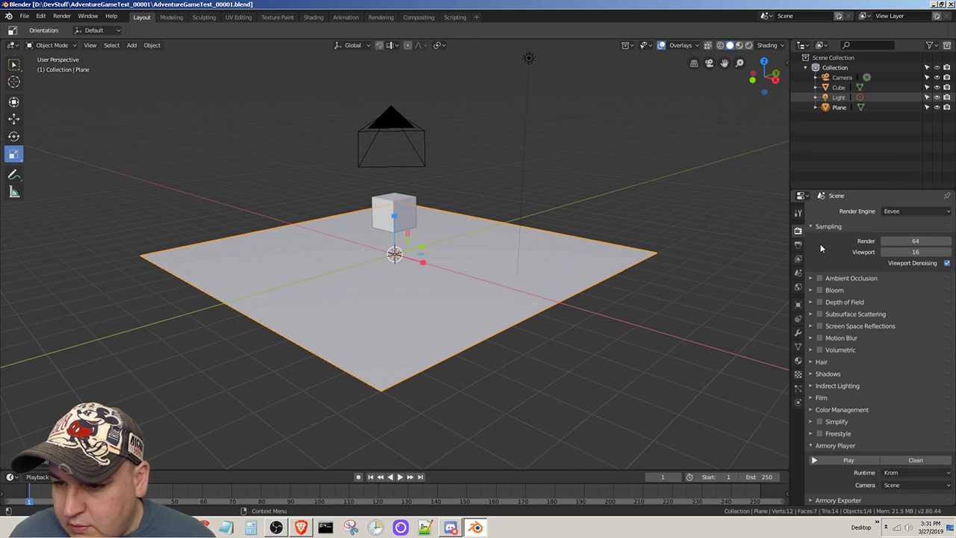
left_click(797, 245)
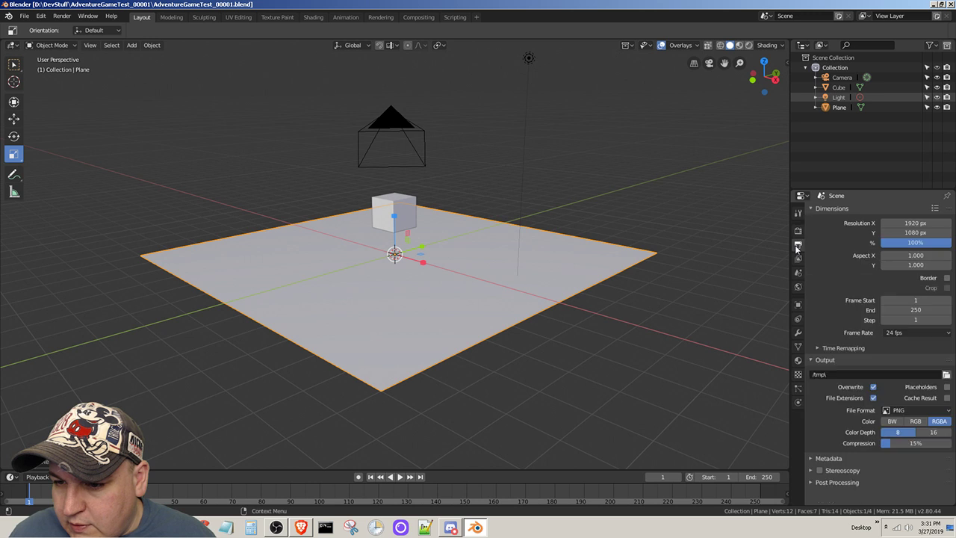
left_click(915, 222)
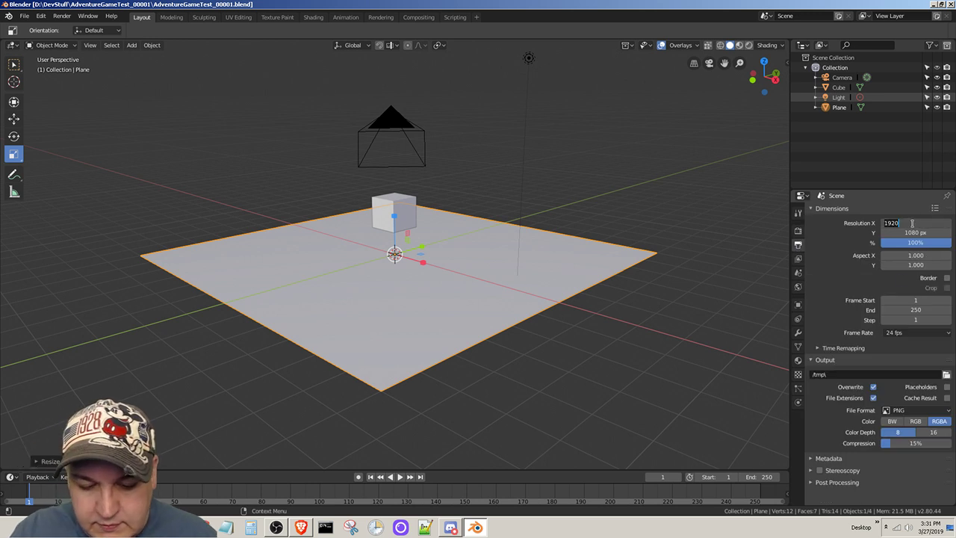
type("1280")
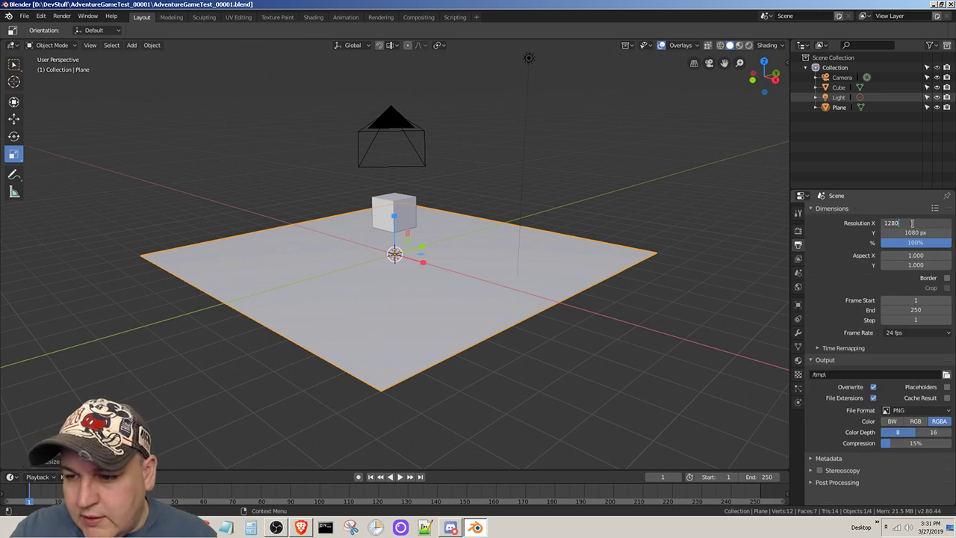
key("Return")
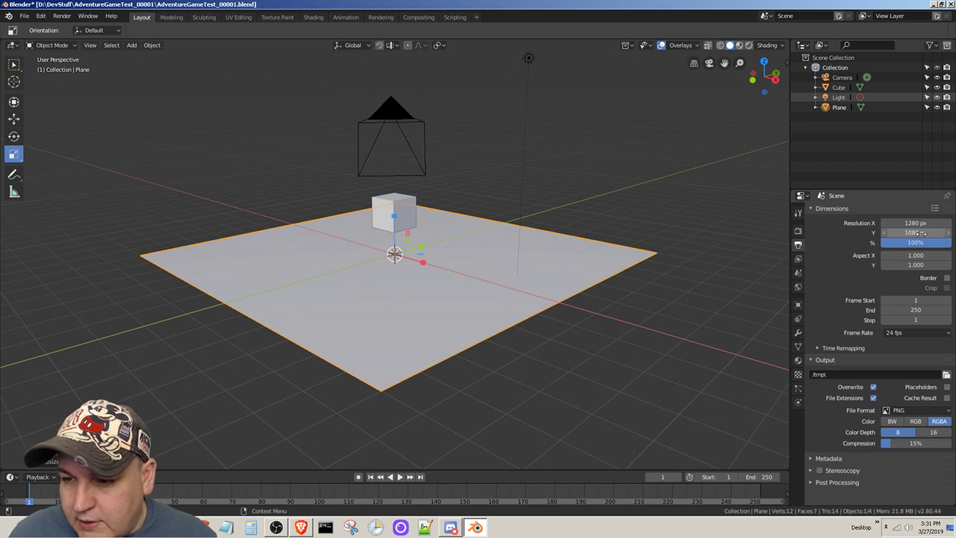
left_click(921, 233)
type("7")
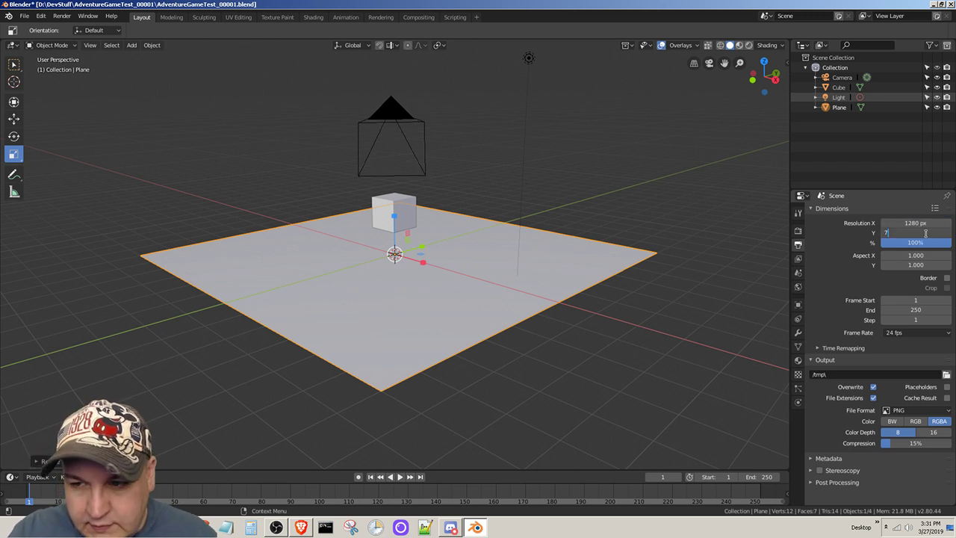
type("20")
key("Return")
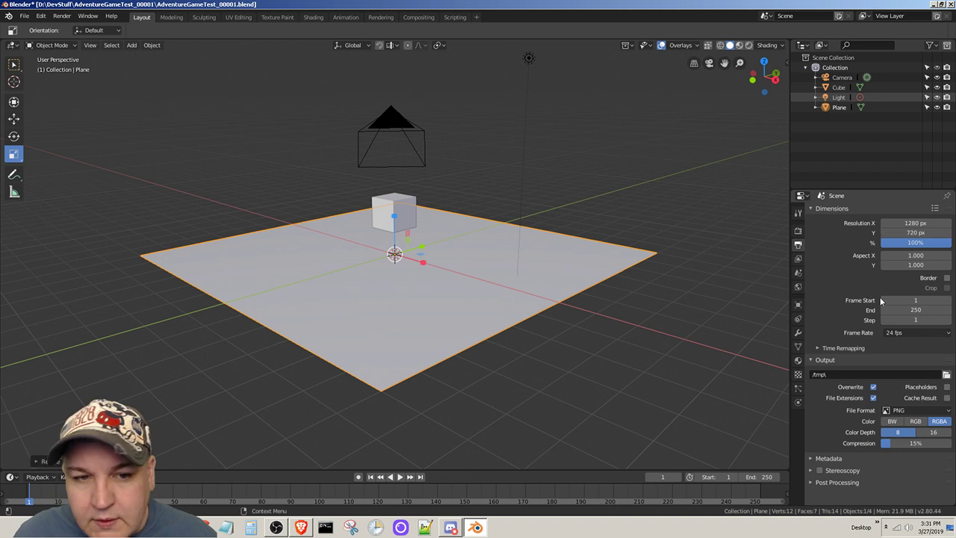
left_click(712, 65)
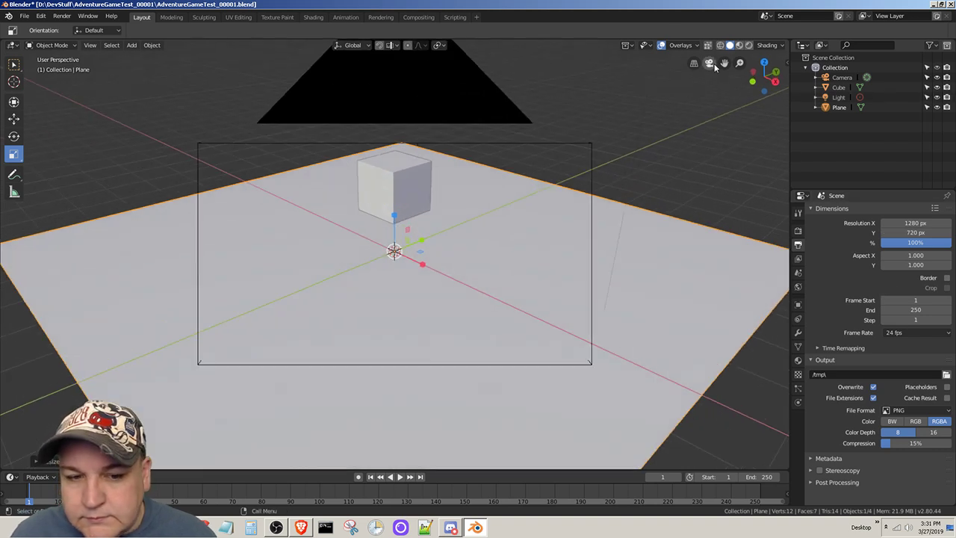
left_click(711, 64)
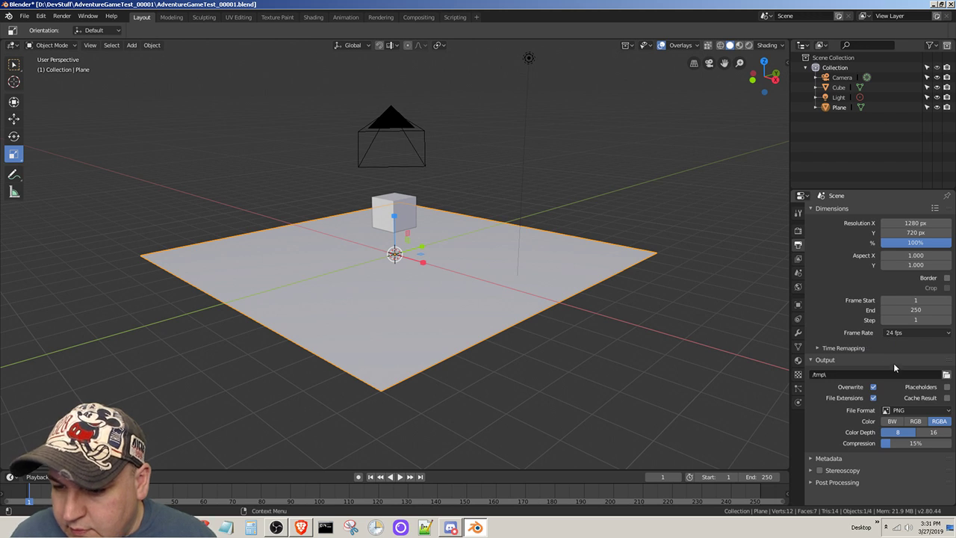
Step: Keep PNG as the file format and show the Armory Player panel with Krom runtime
left_click(931, 412)
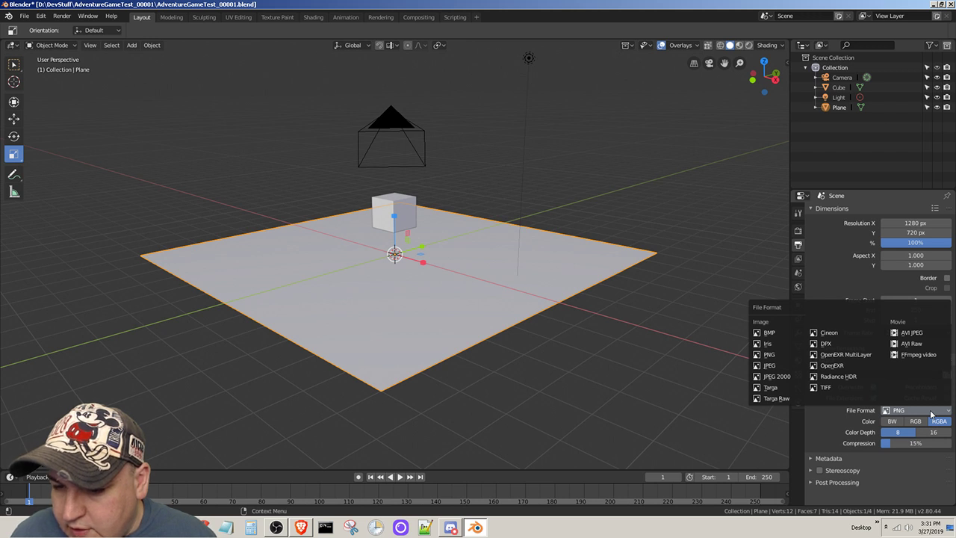
left_click(931, 412)
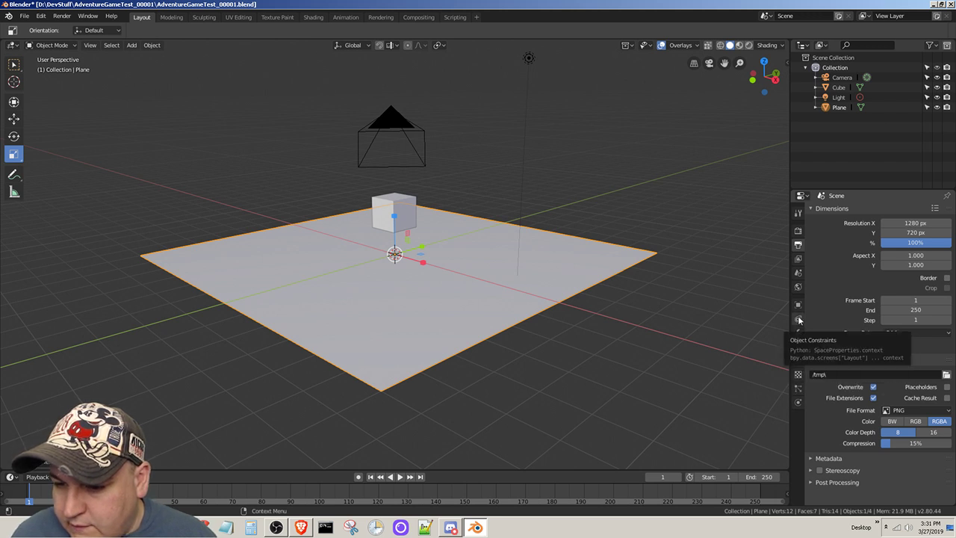
left_click(799, 213)
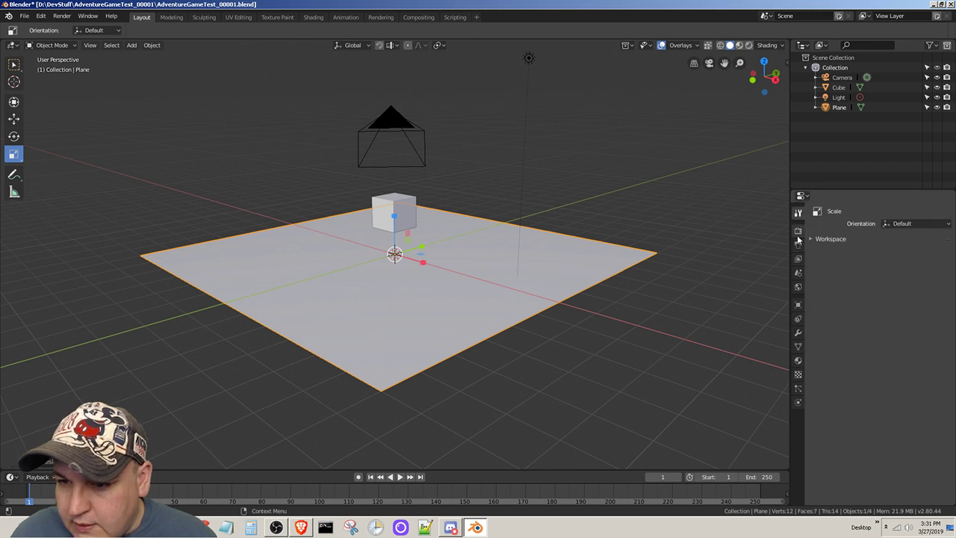
left_click(799, 232)
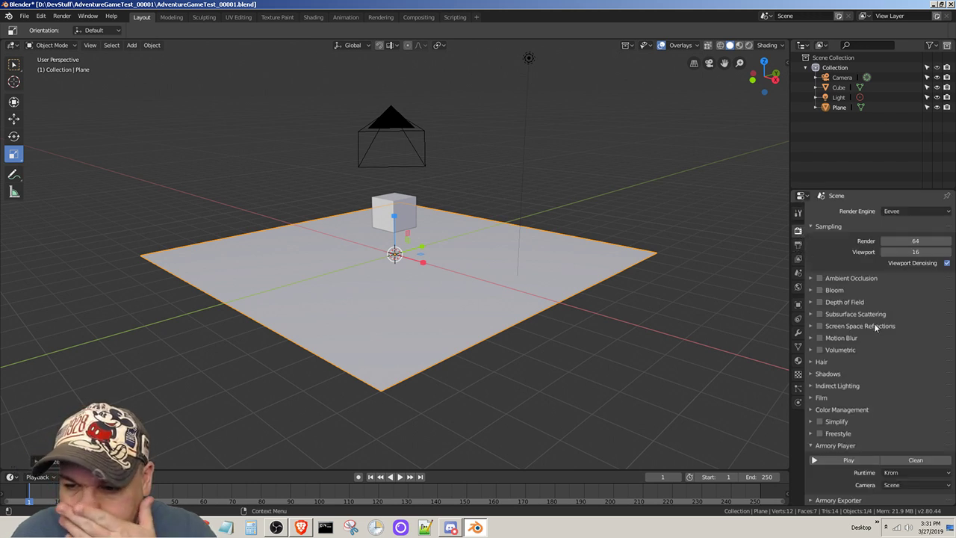
scroll(876, 330, "down", 2)
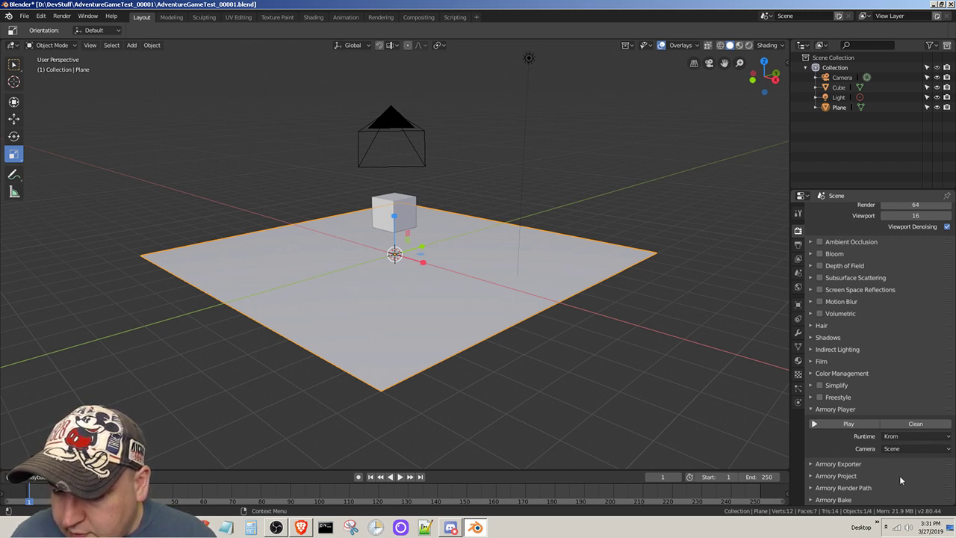
Step: Set the Armory Player camera to Viewport and play the scene in Krom
left_click(914, 438)
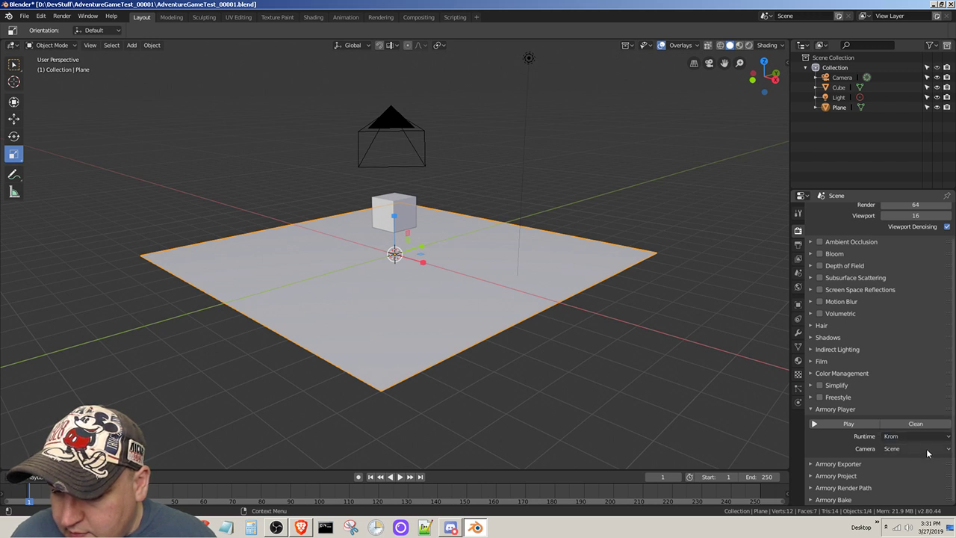
left_click(926, 449)
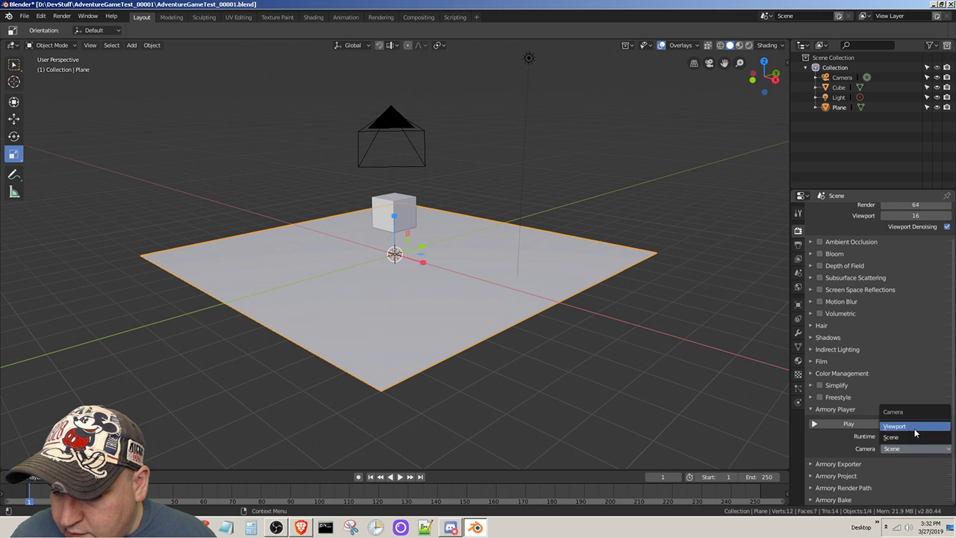
left_click(914, 429)
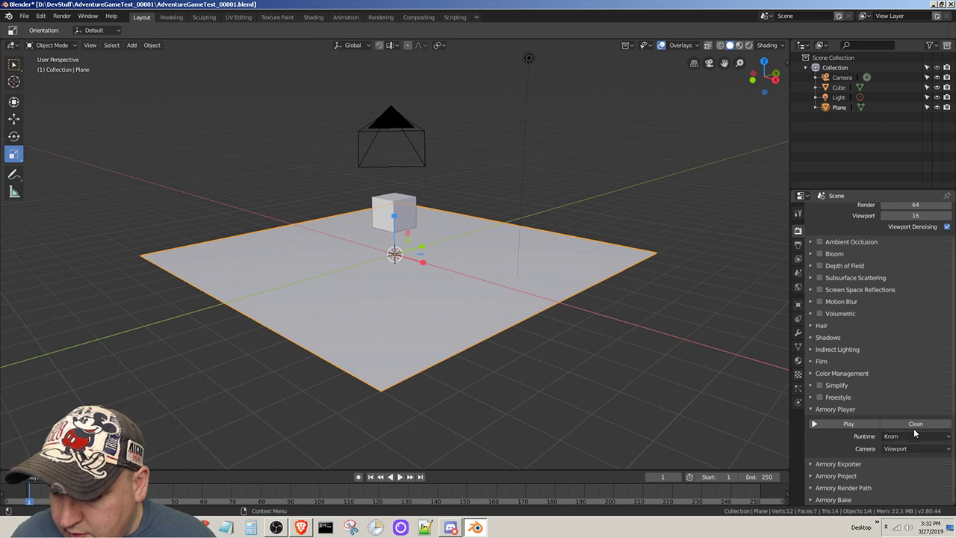
left_click(830, 423)
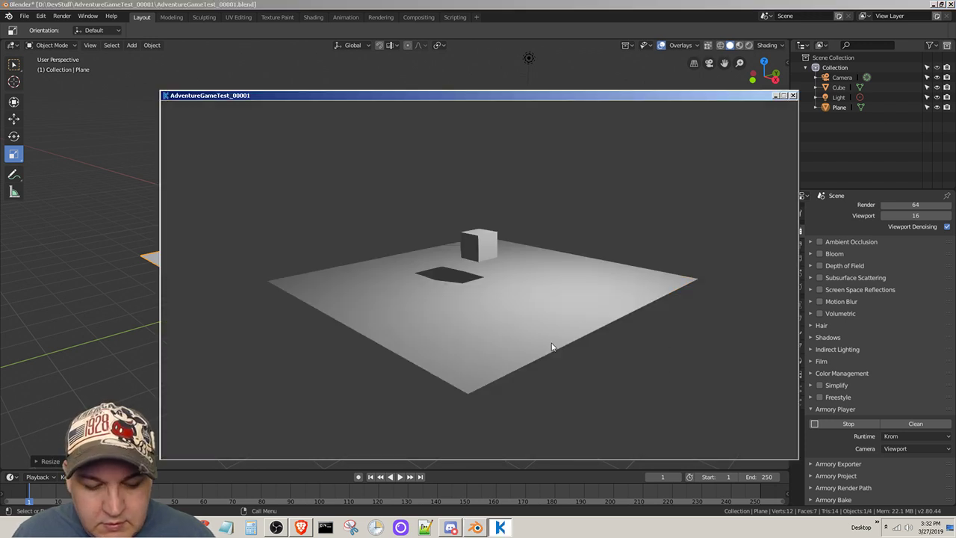
Step: Fly around the cube and floor with W/S keys and mouse look, then stop the player
scroll(552, 347, "up", 2)
key("w")
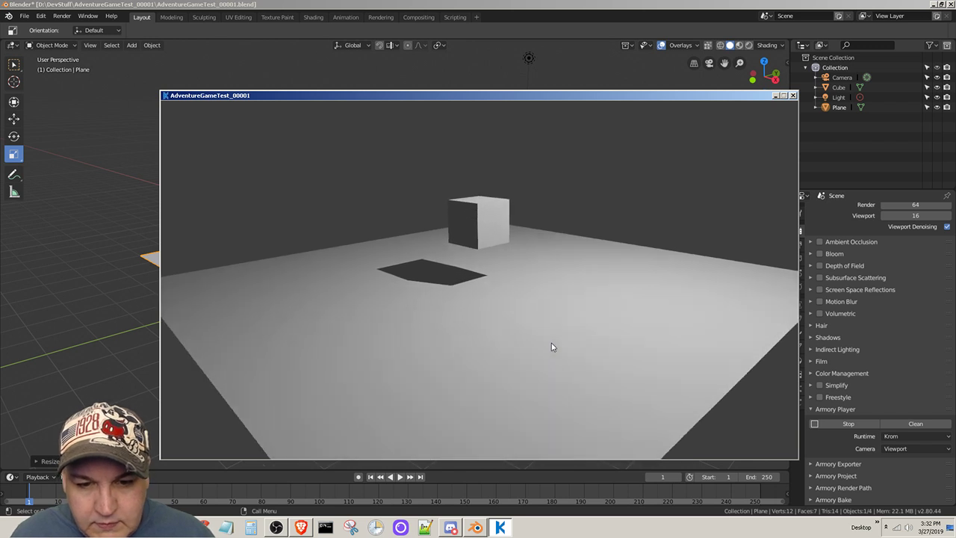
key("w")
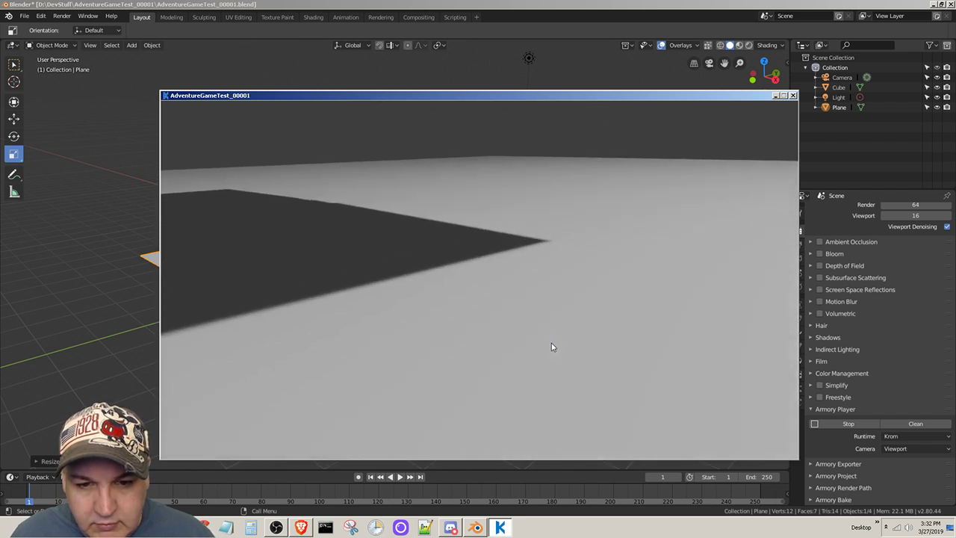
key("s")
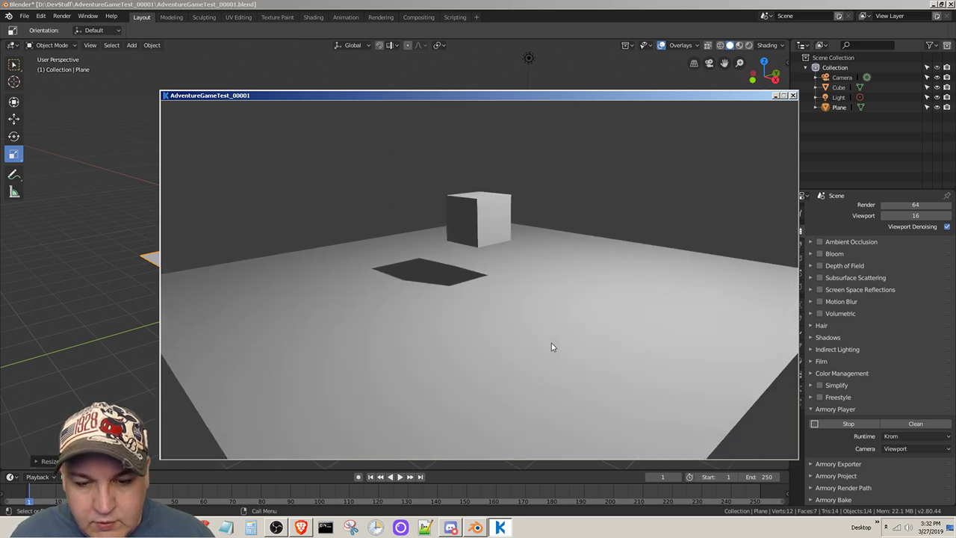
key("w")
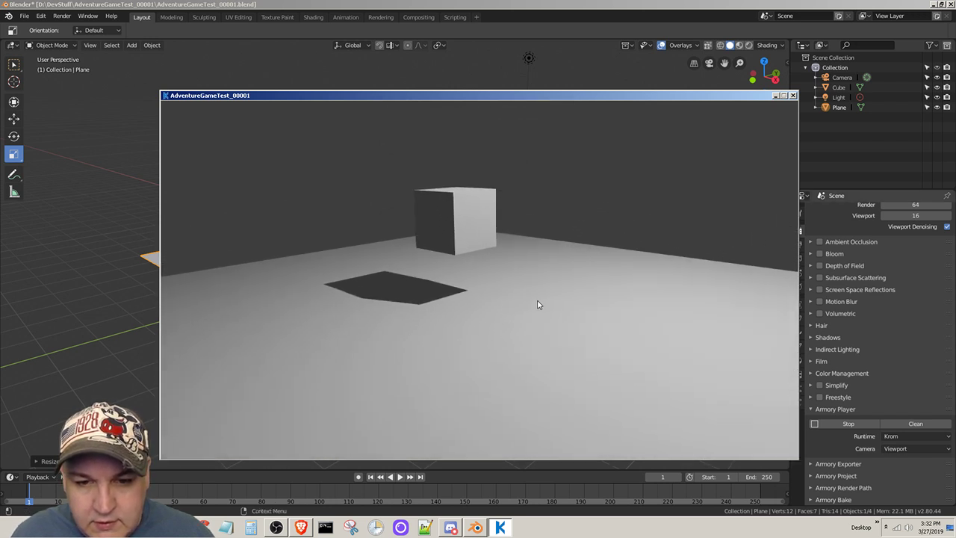
mouse_move(538, 303)
left_mouse_down()
mouse_move(550, 303)
mouse_move(521, 314)
mouse_move(535, 301)
mouse_move(527, 309)
mouse_move(538, 316)
mouse_move(536, 288)
left_mouse_up()
key("w")
key("w")
key("s")
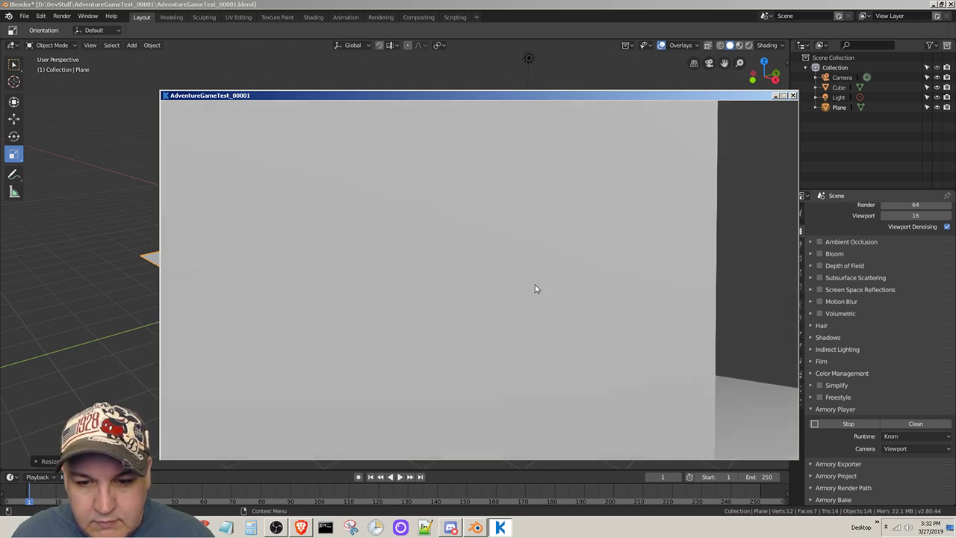
key("s")
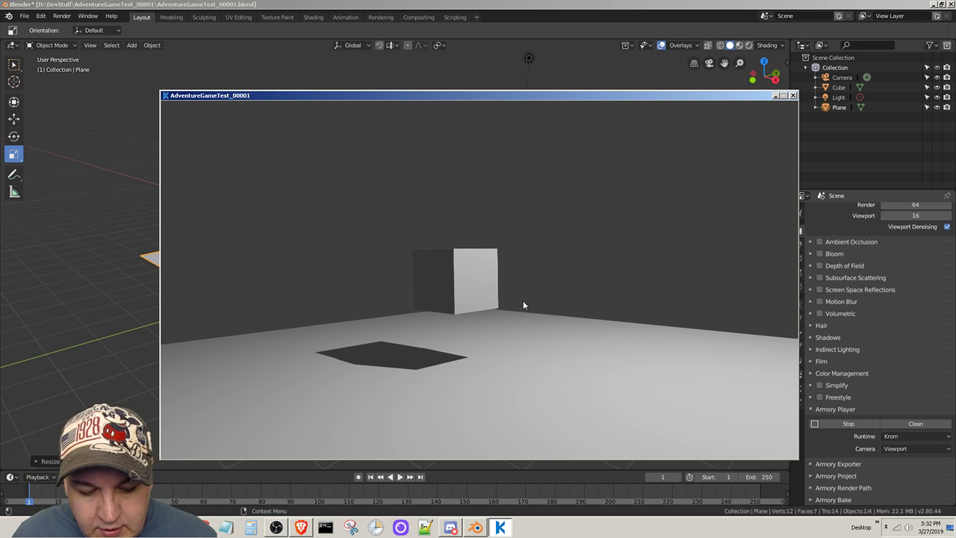
left_click(793, 96)
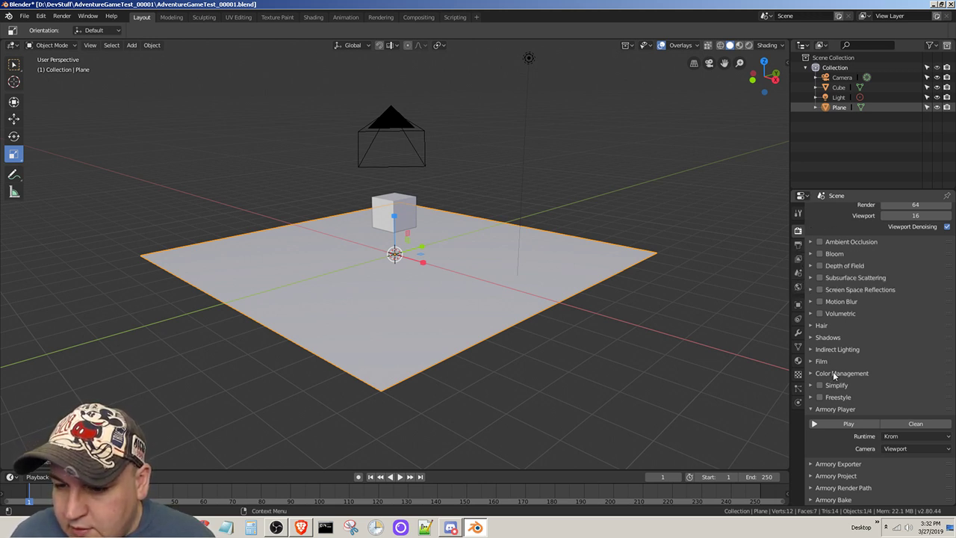
Step: Add rigid body physics to the Plane and set its type to Passive
left_click(798, 403)
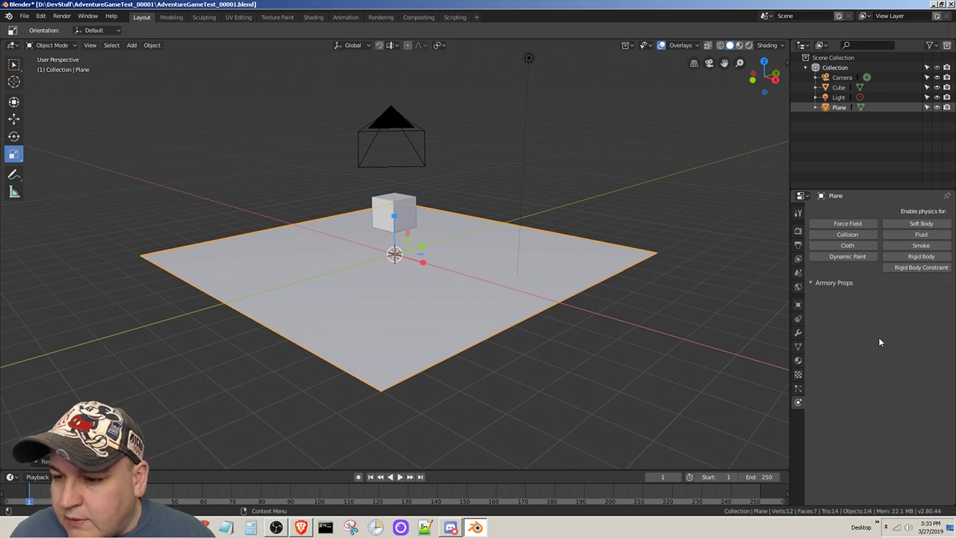
left_click(924, 258)
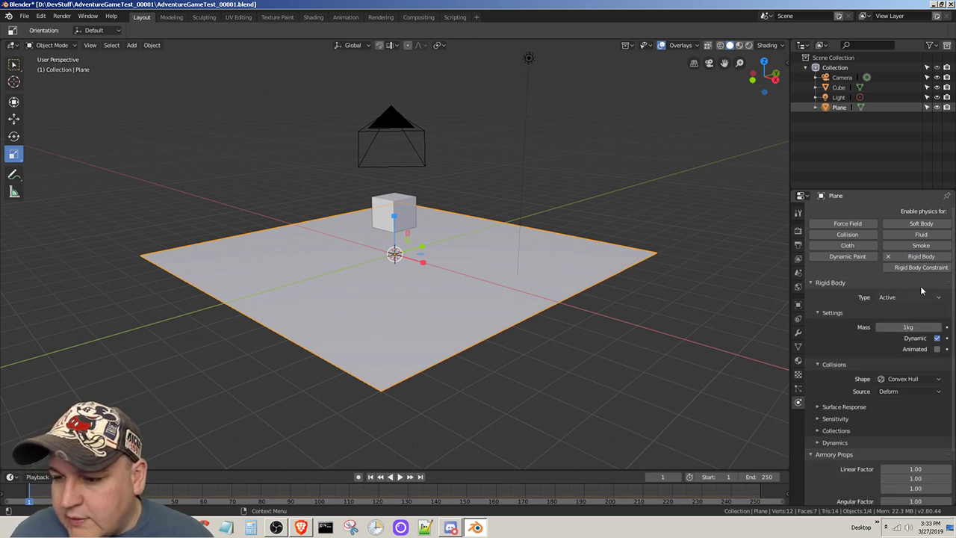
left_click(909, 296)
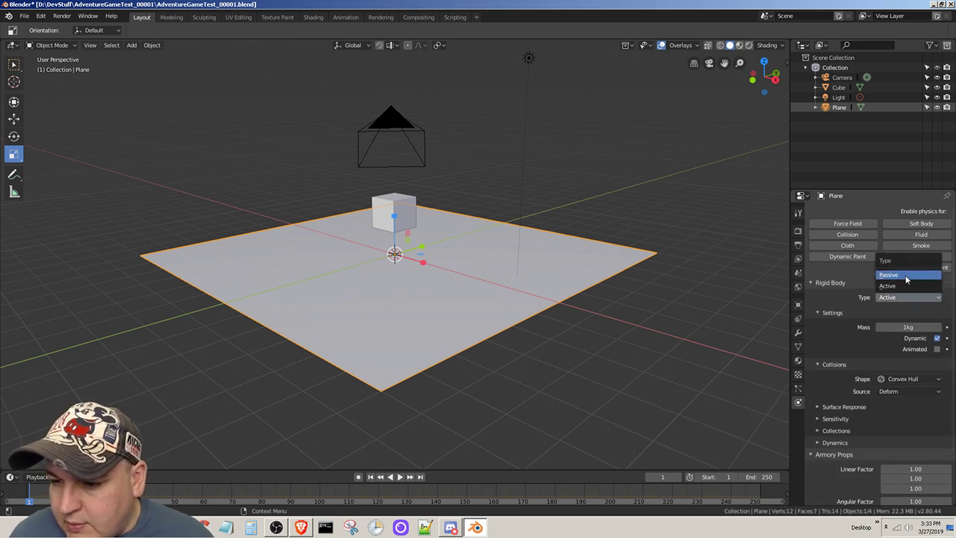
left_click(906, 275)
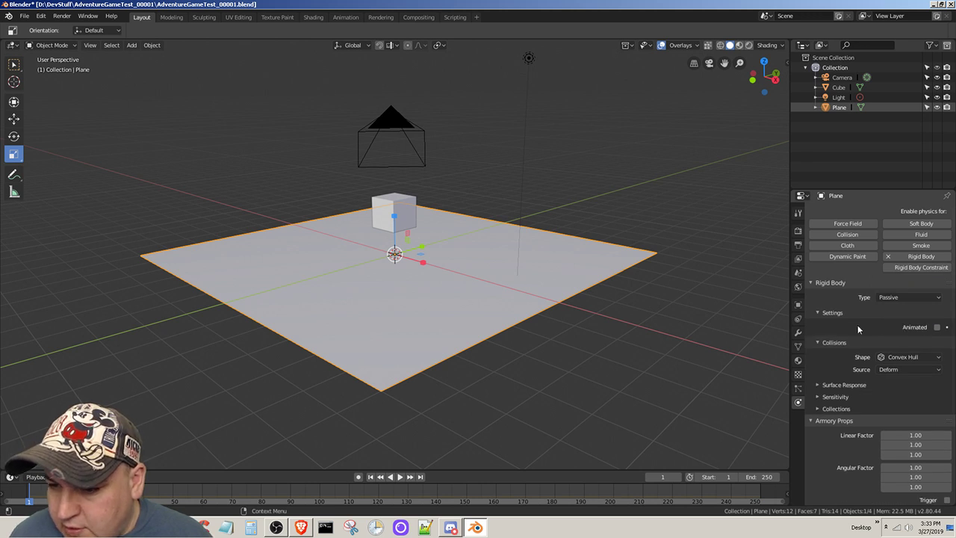
Step: Review the Plane's rigid body subpanels, keeping the Convex Hull collision shape
scroll(858, 330, "down", 1)
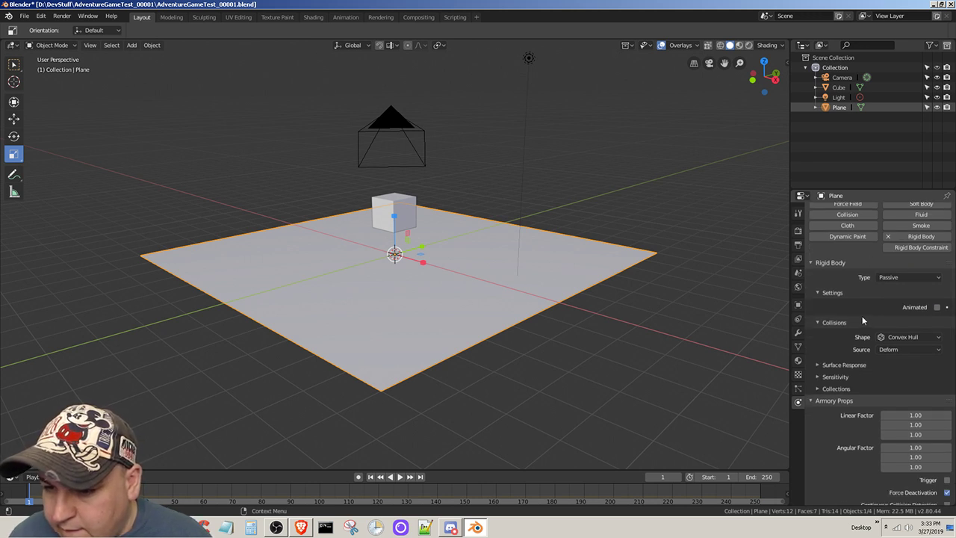
left_click(825, 294)
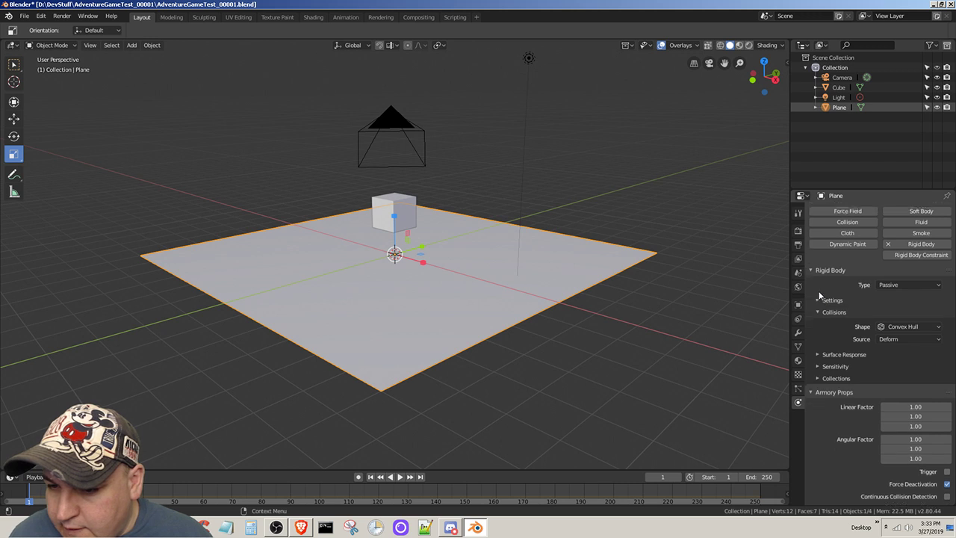
left_click(816, 302)
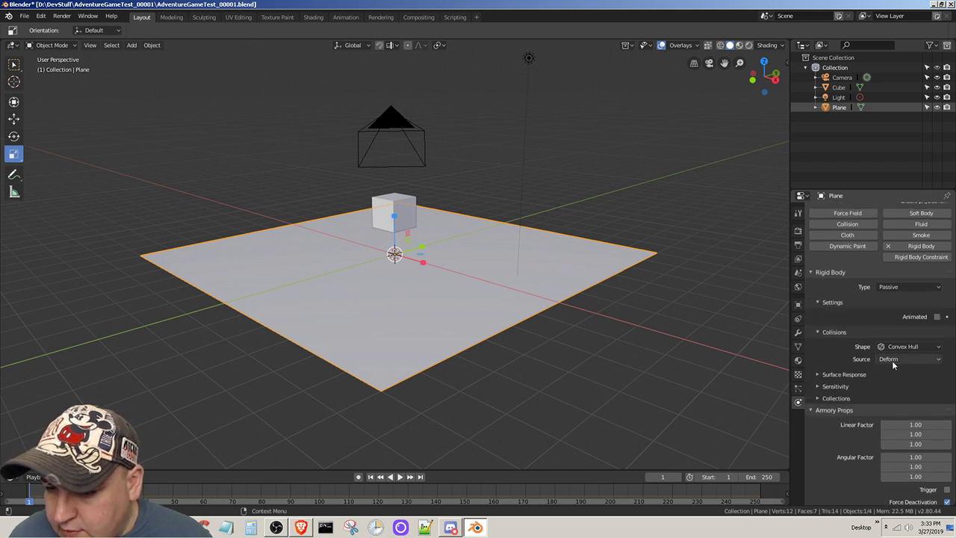
left_click(905, 346)
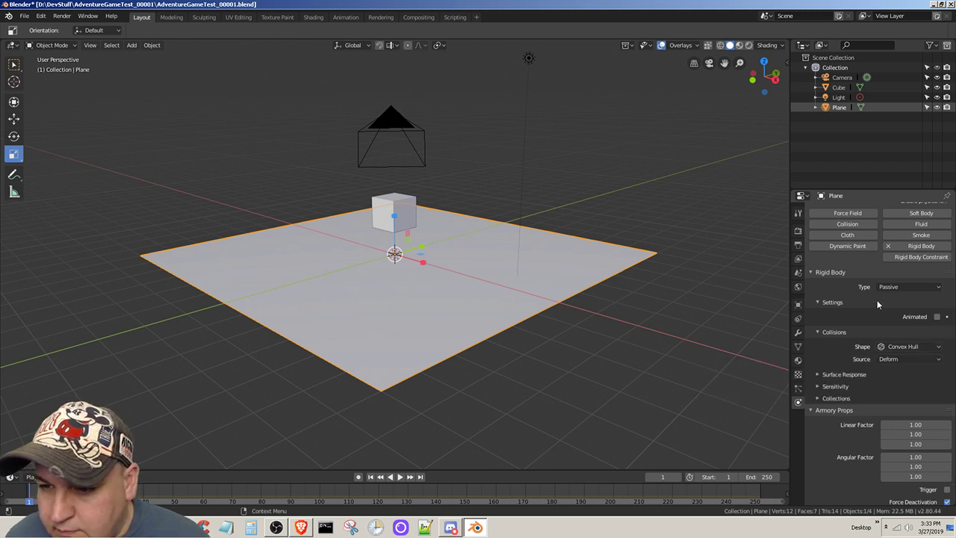
scroll(889, 335, "up", 1)
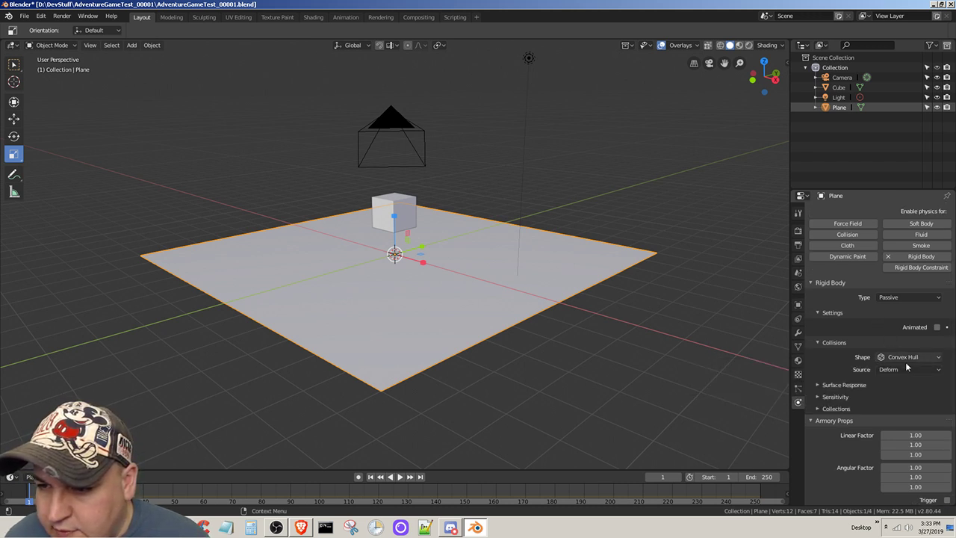
scroll(908, 374, "down", 1)
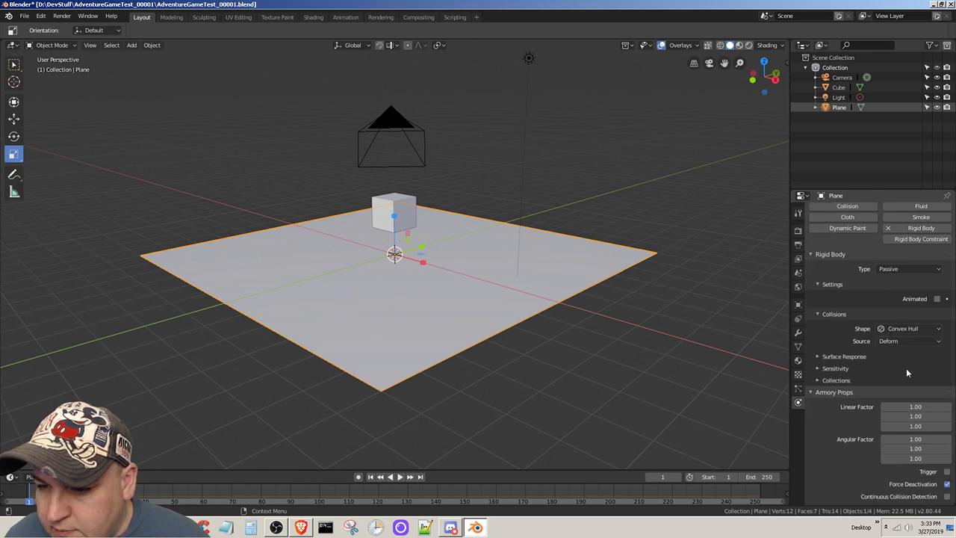
left_click(817, 357)
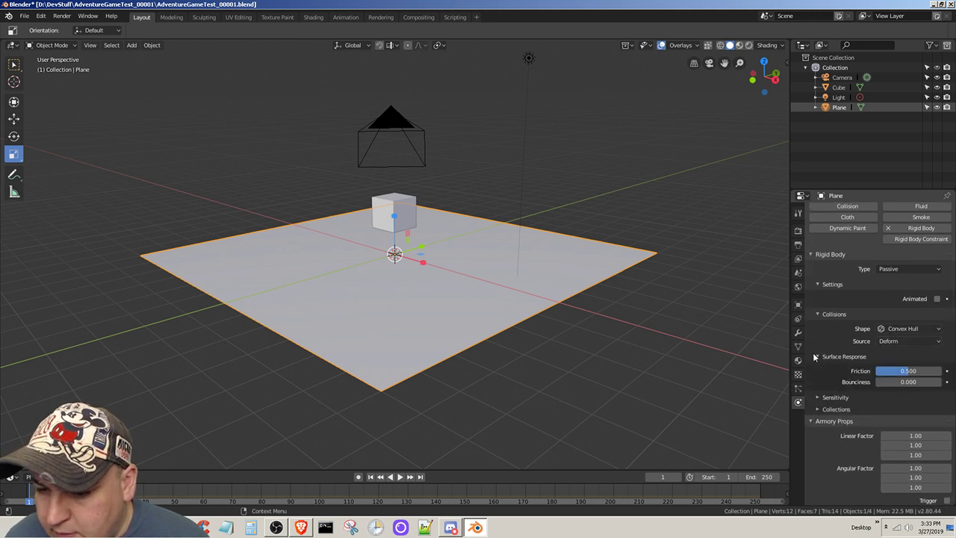
left_click(813, 356)
left_click(815, 369)
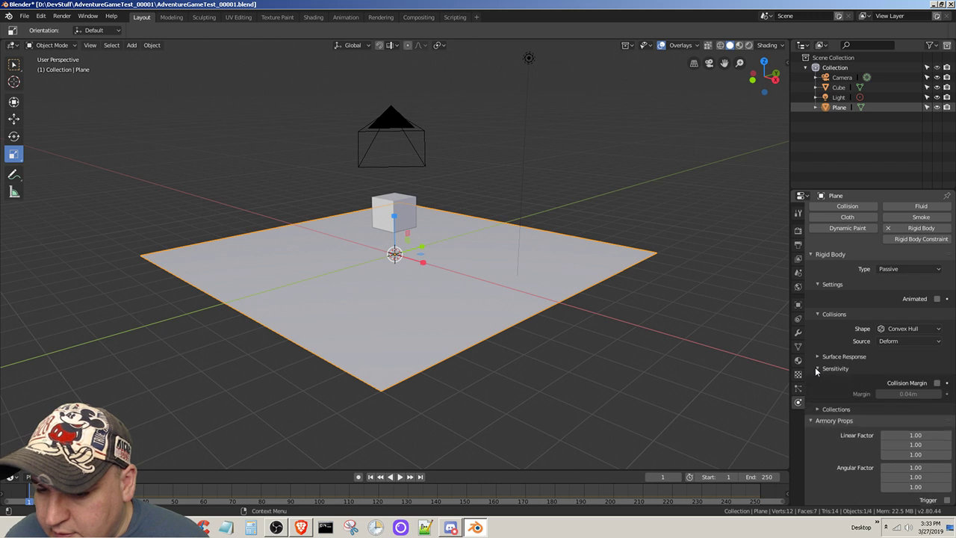
left_click(815, 367)
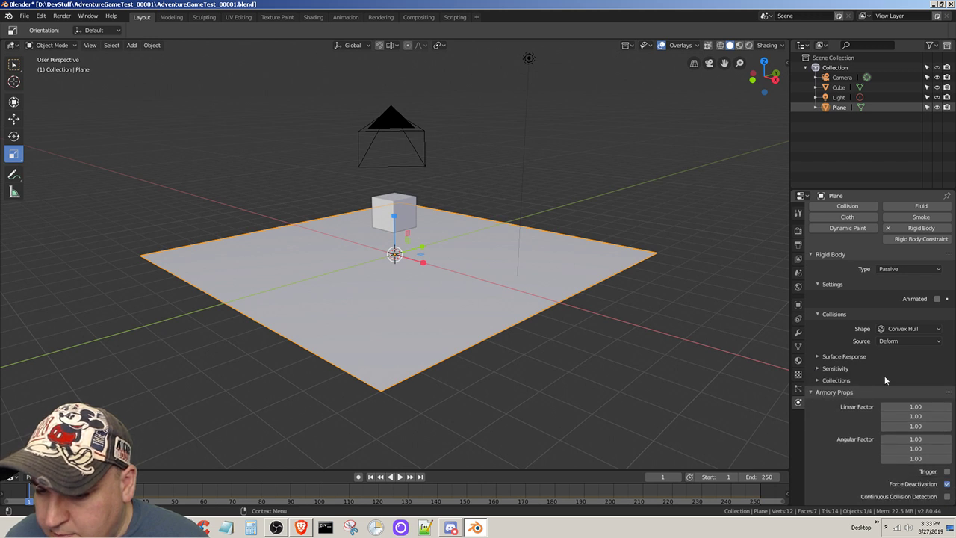
scroll(887, 381, "up", 1)
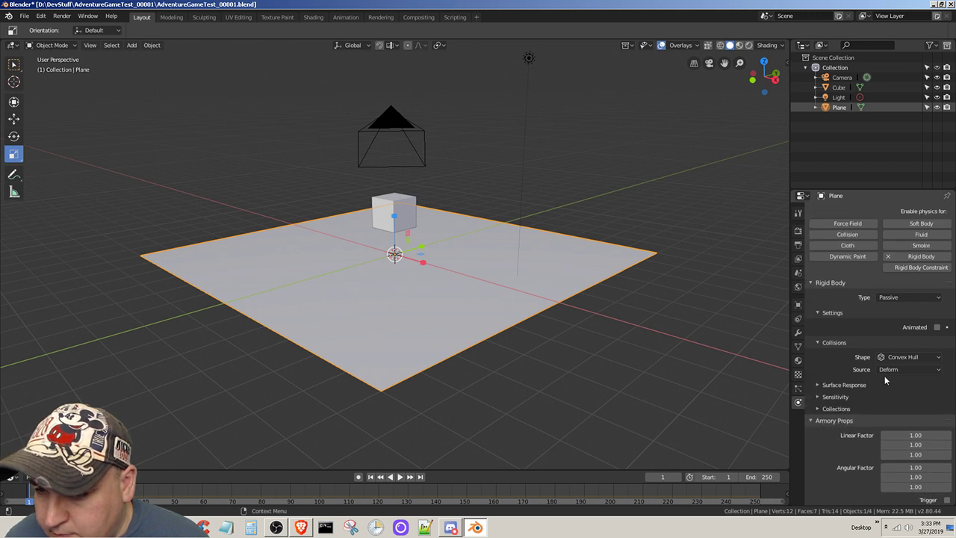
left_click(939, 360)
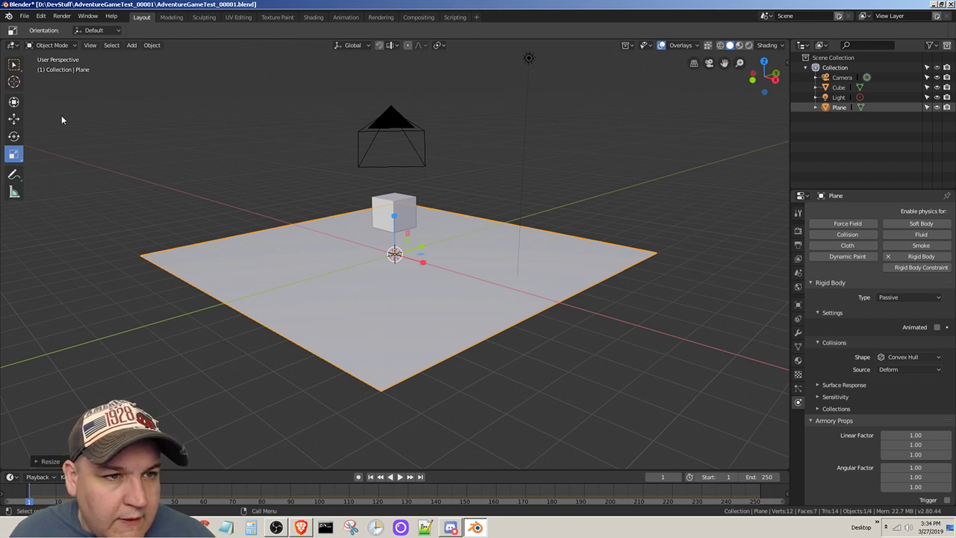
left_click(14, 64)
Step: Add rigid body physics to the Cube, keeping it an Active body
left_click(380, 209)
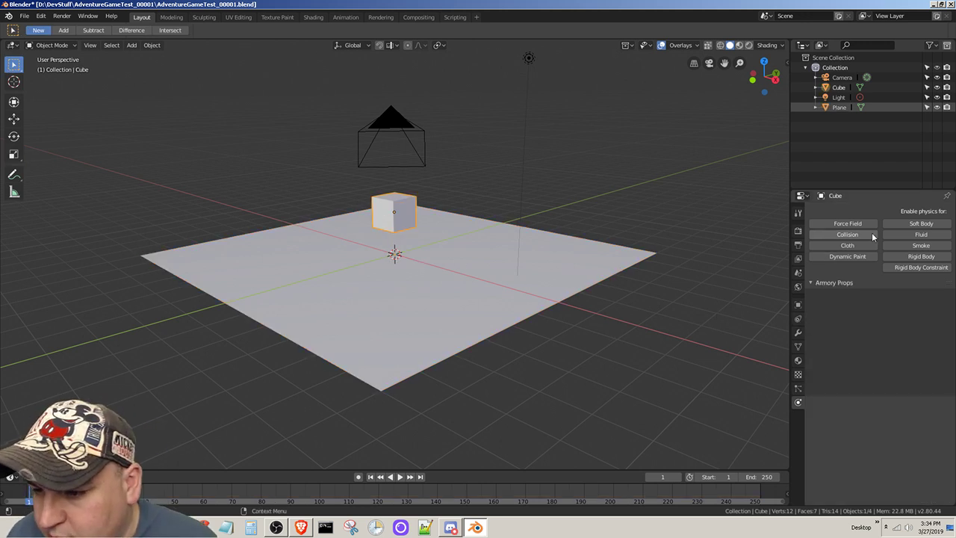
left_click(907, 257)
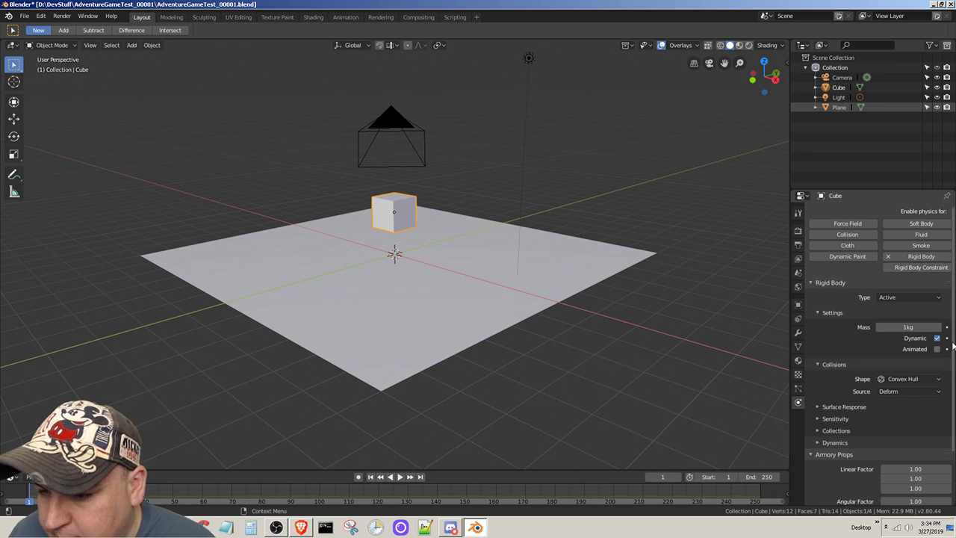
left_click(915, 299)
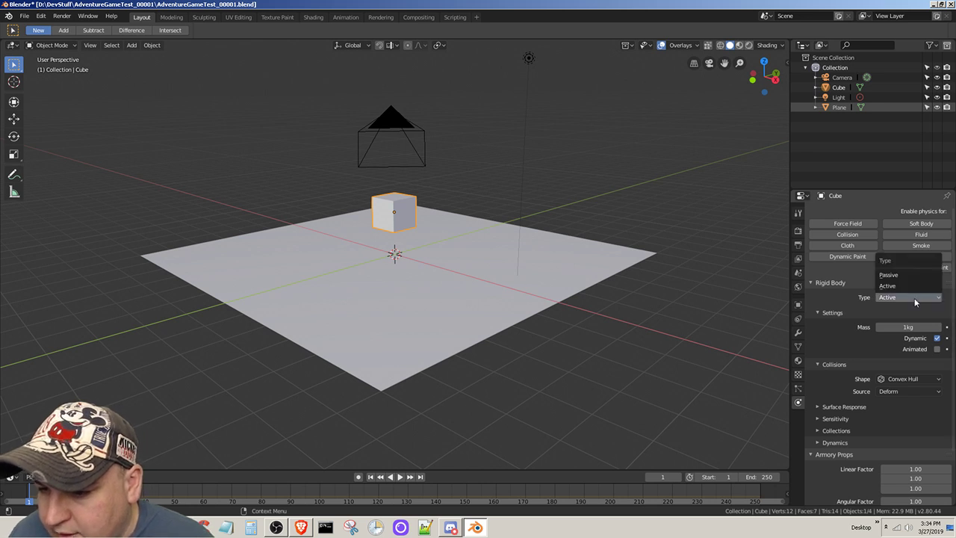
left_click(915, 301)
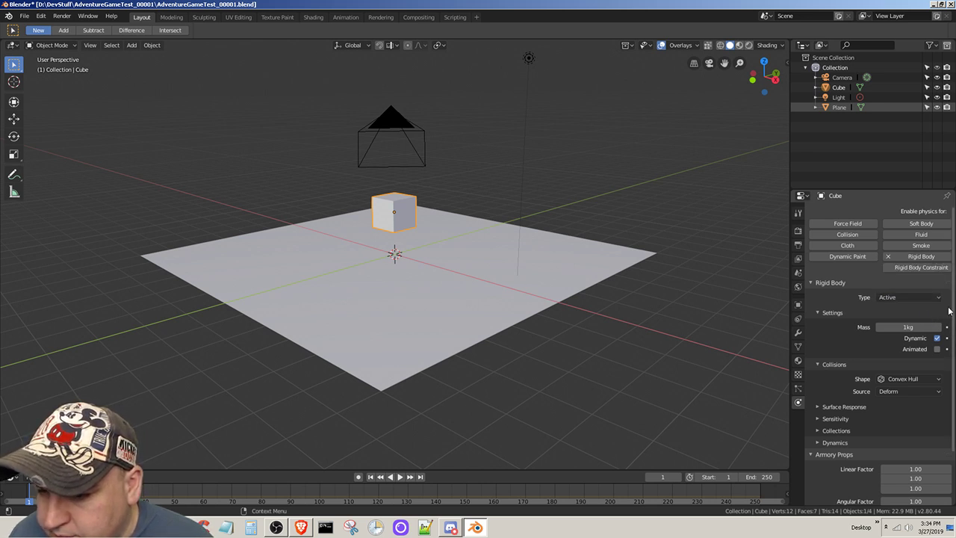
Step: Review the Cube's rigid body settings, then select the Plane to show its Passive body
left_click(811, 282)
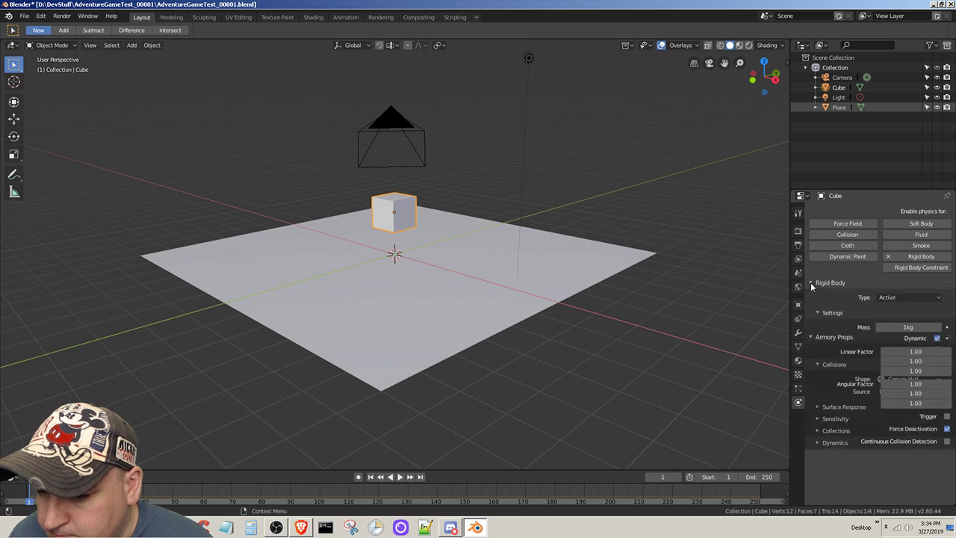
left_click(811, 282)
left_click(811, 282)
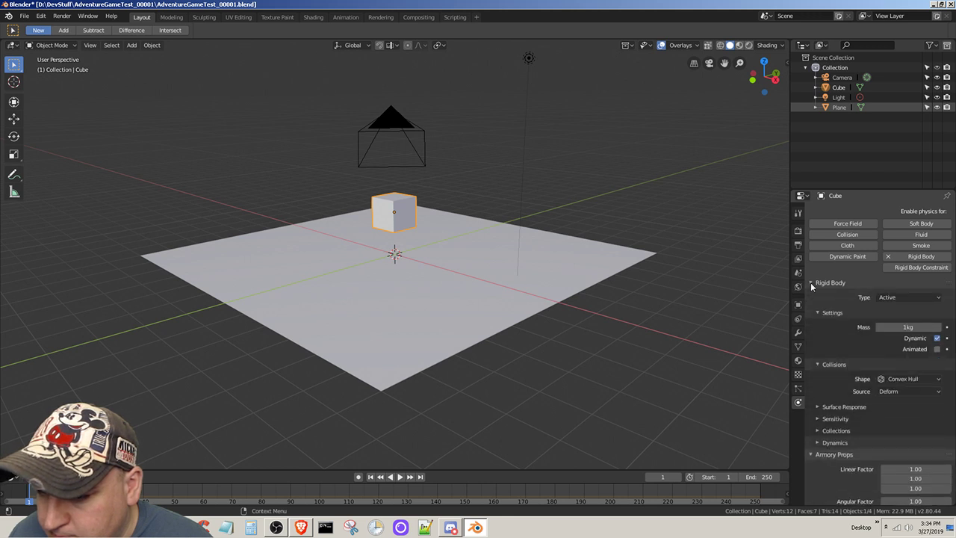
scroll(846, 282, "down", 2)
scroll(837, 296, "down", 1)
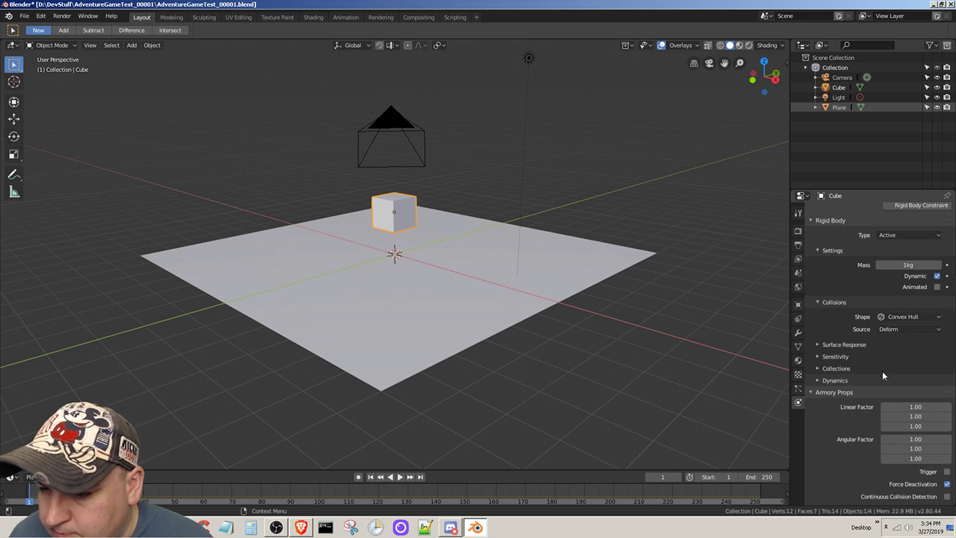
scroll(882, 371, "up", 2)
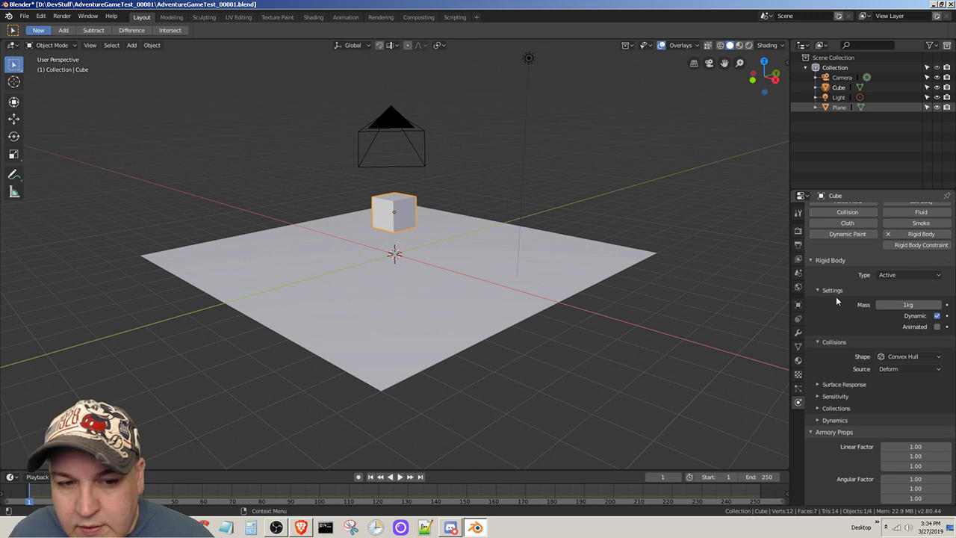
left_click(463, 284)
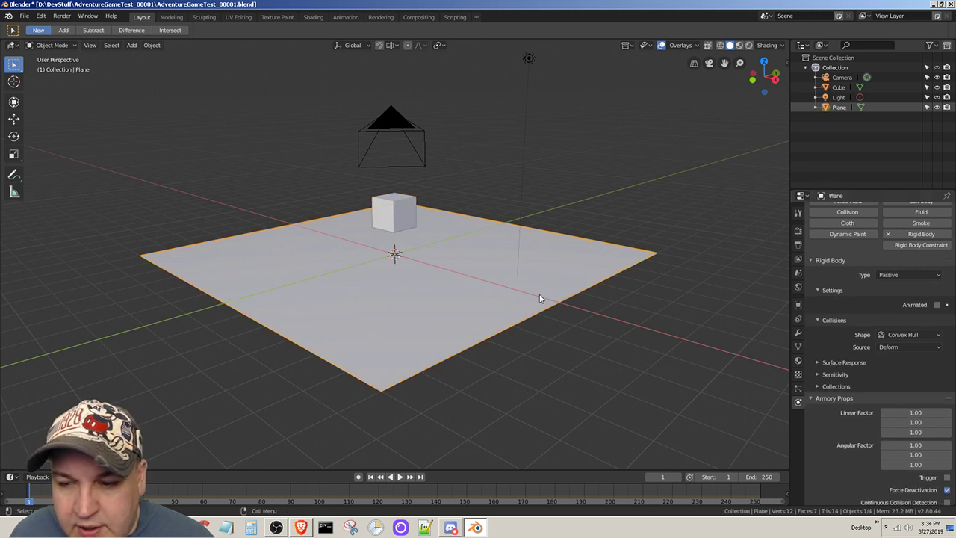
Step: Make the Plane an Active rigid body with Dynamic unchecked
left_click(901, 275)
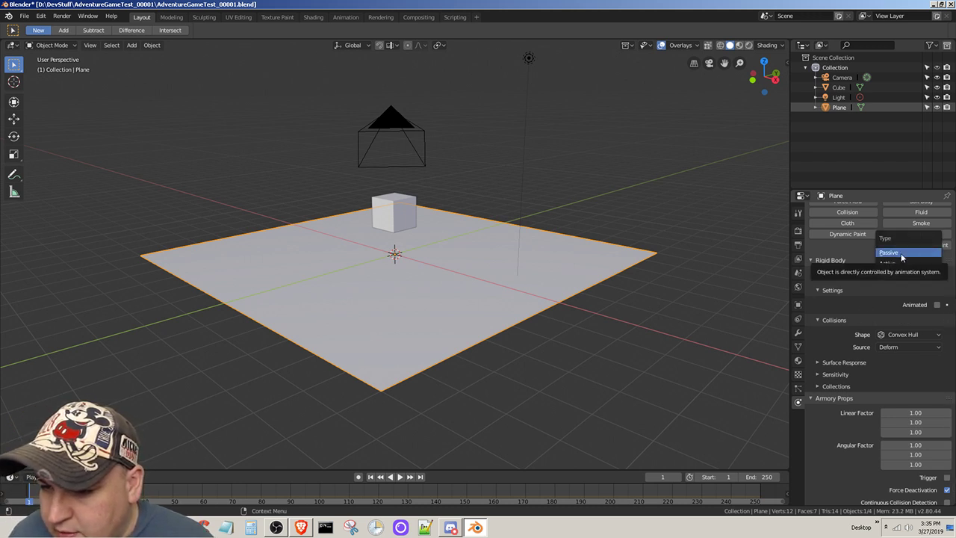
left_click(899, 262)
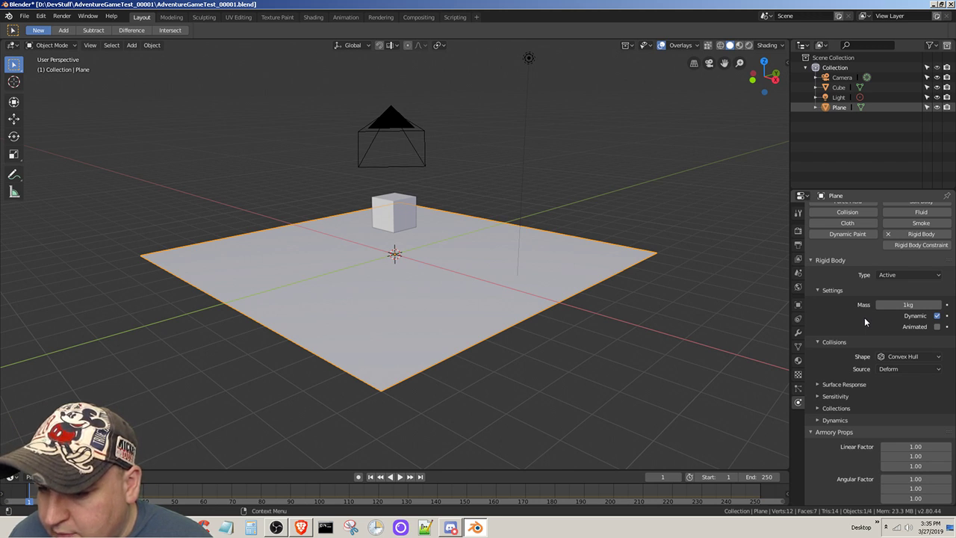
left_click(938, 315)
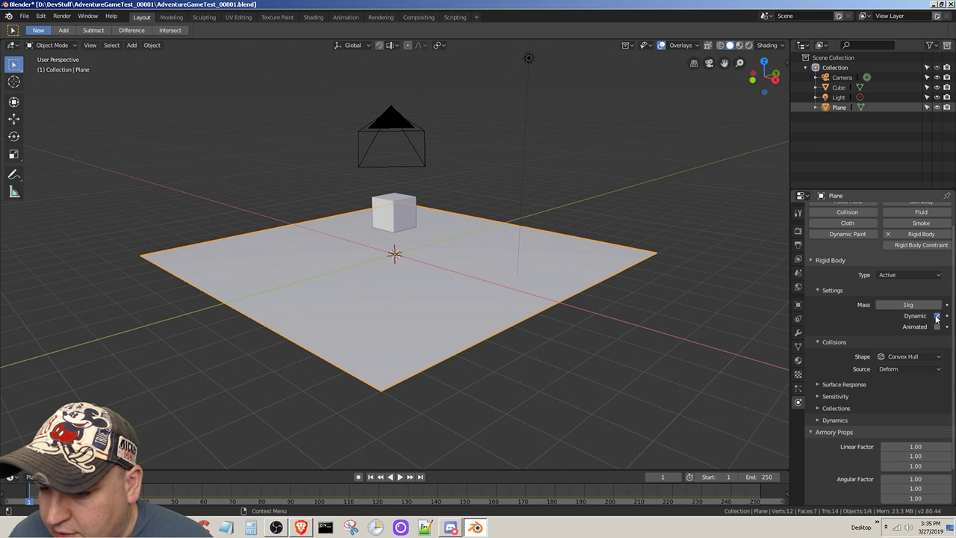
left_click(913, 357)
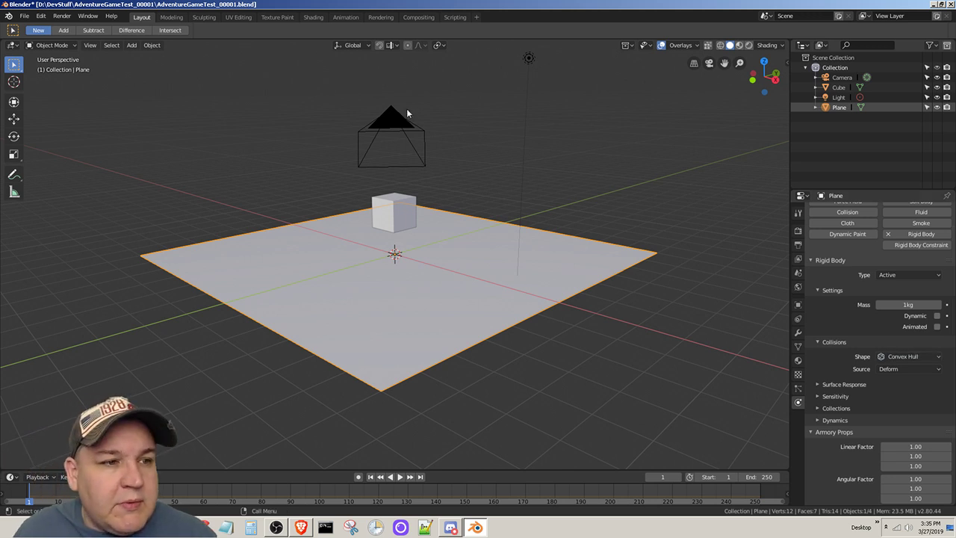
Step: Save the blend file and launch the scene in the Krom player with F5
left_click(25, 16)
left_click(52, 92)
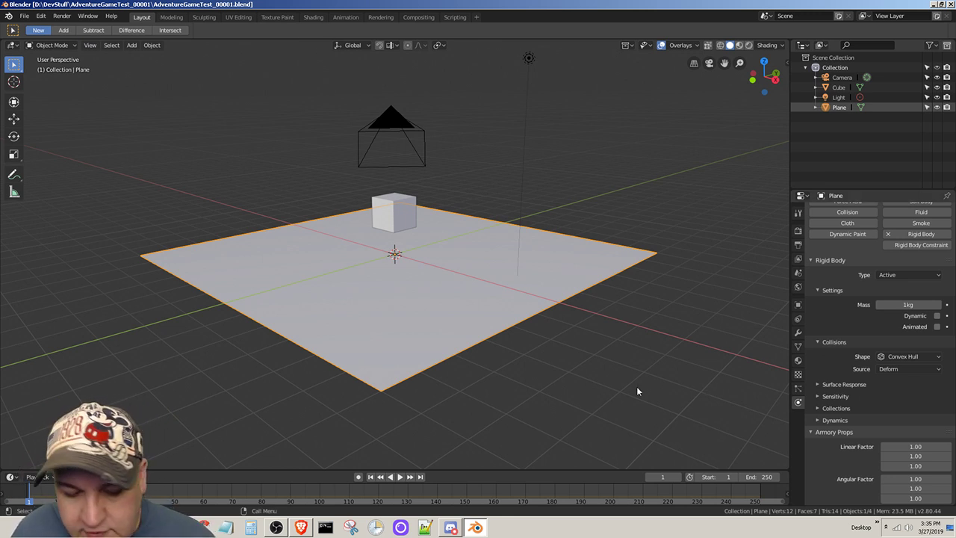
key("F5")
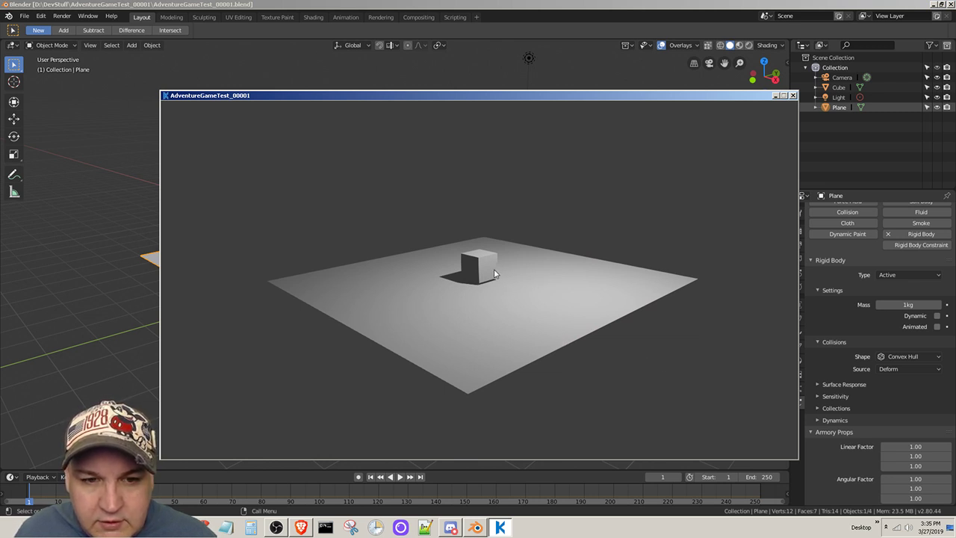
Step: Fly the game camera around the cube with mouse-look and W/S, then close the player
left_click_drag(506, 277, 507, 304)
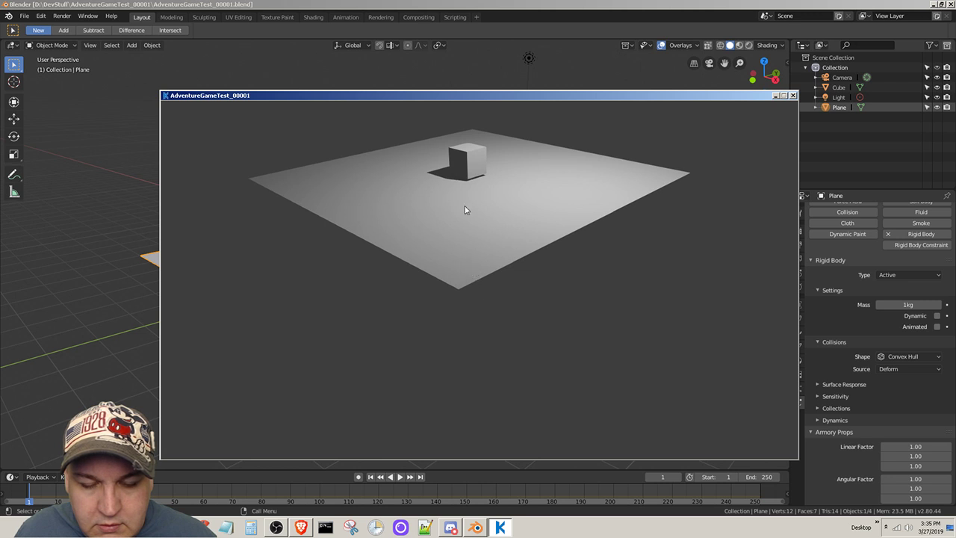
left_click_drag(465, 209, 490, 223)
key("w")
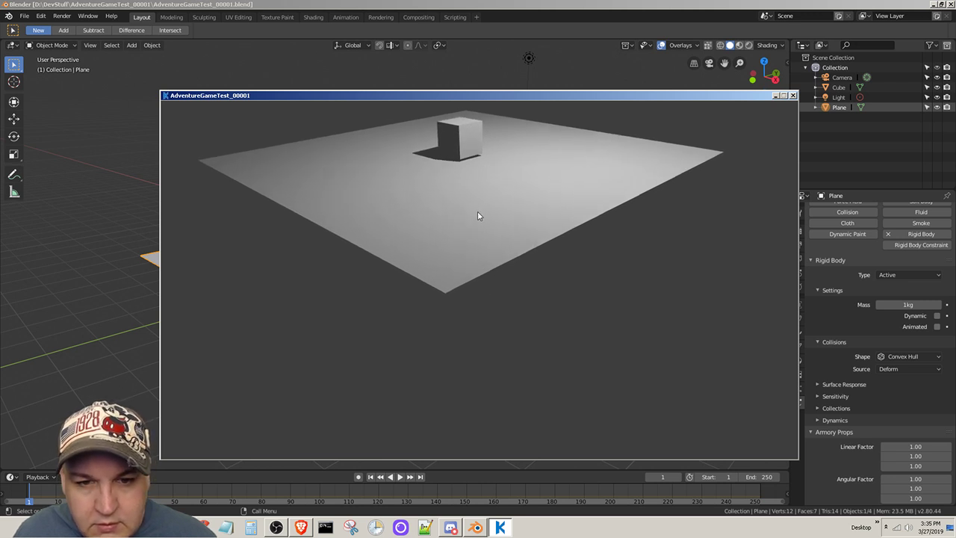
key("s")
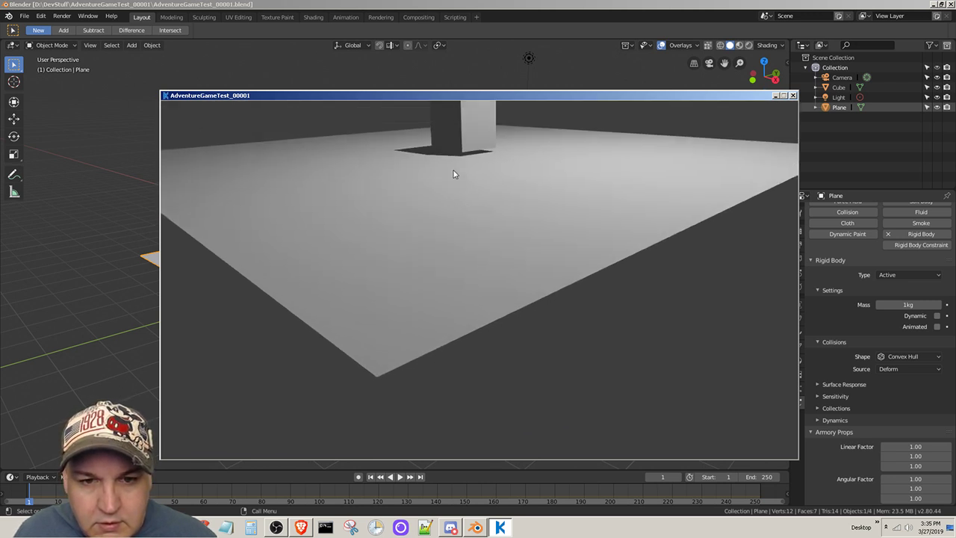
key("w")
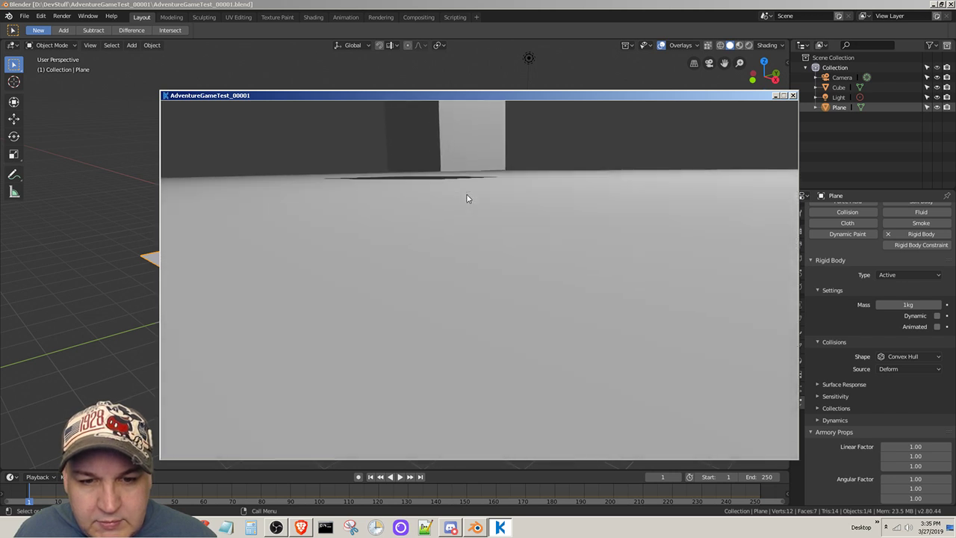
key("s")
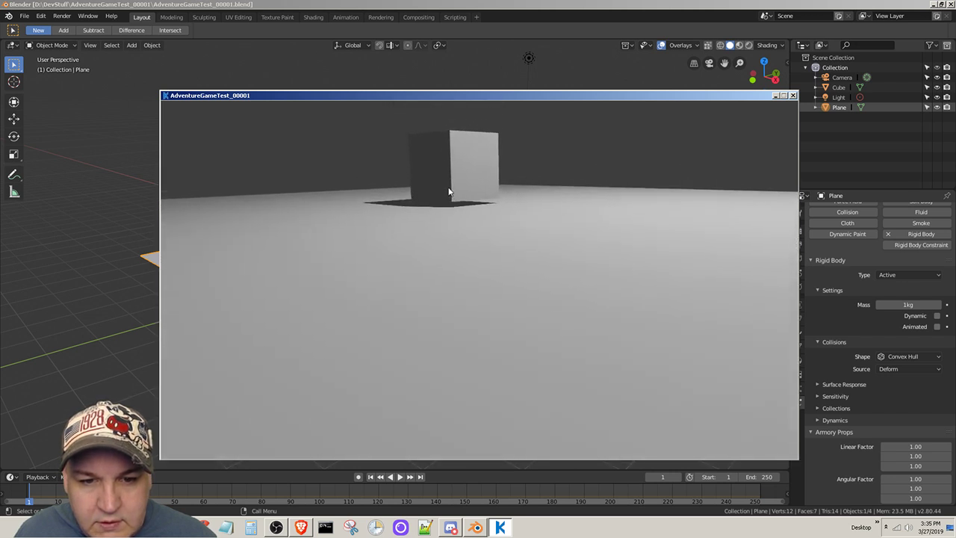
key("w")
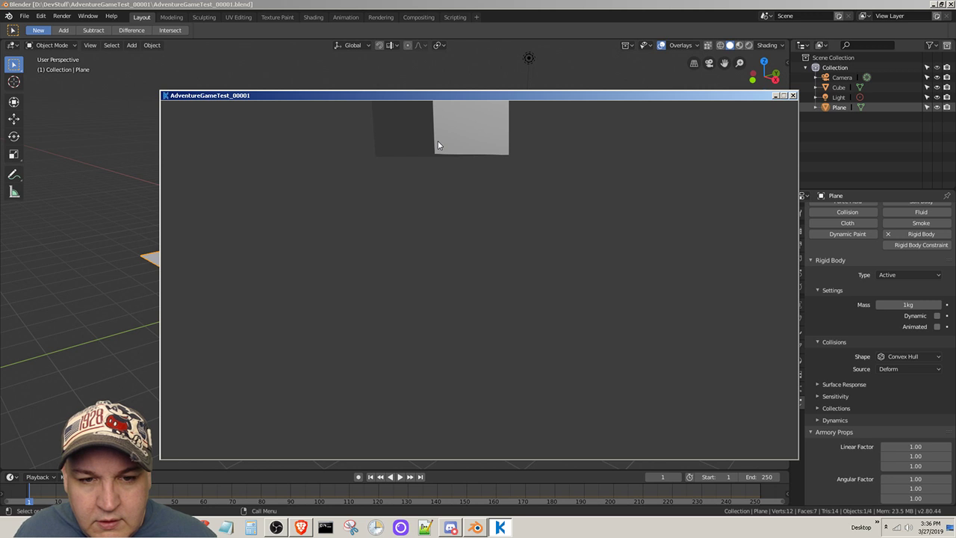
key("s")
key("w")
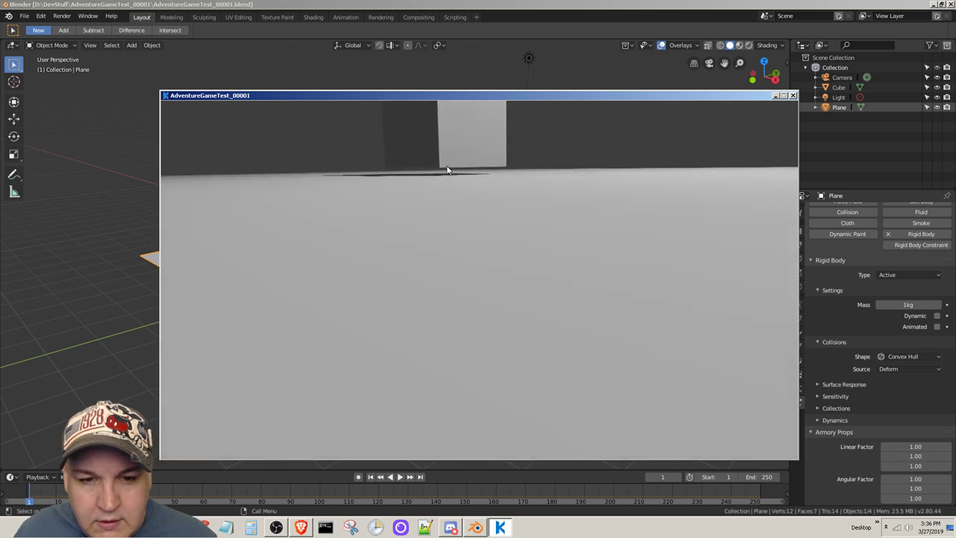
key("s")
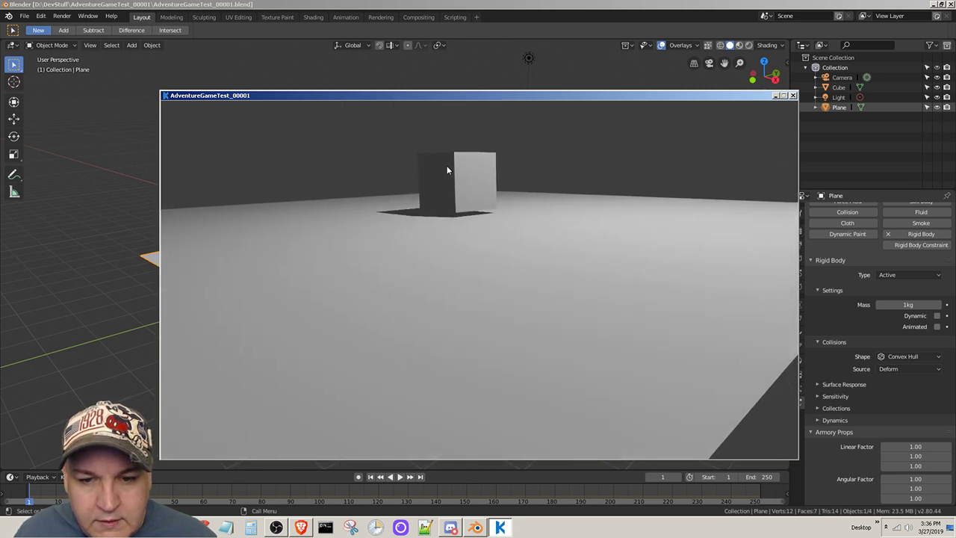
key("w")
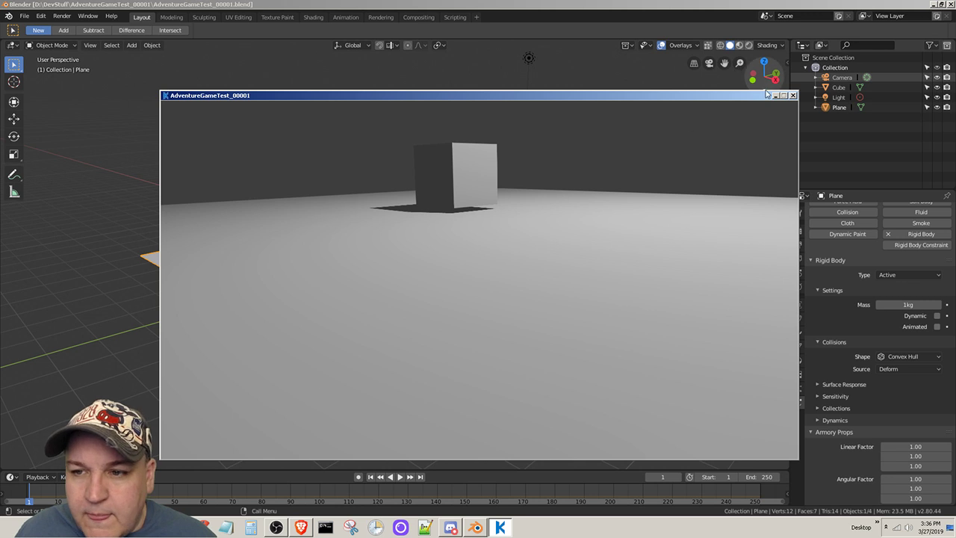
left_click(793, 96)
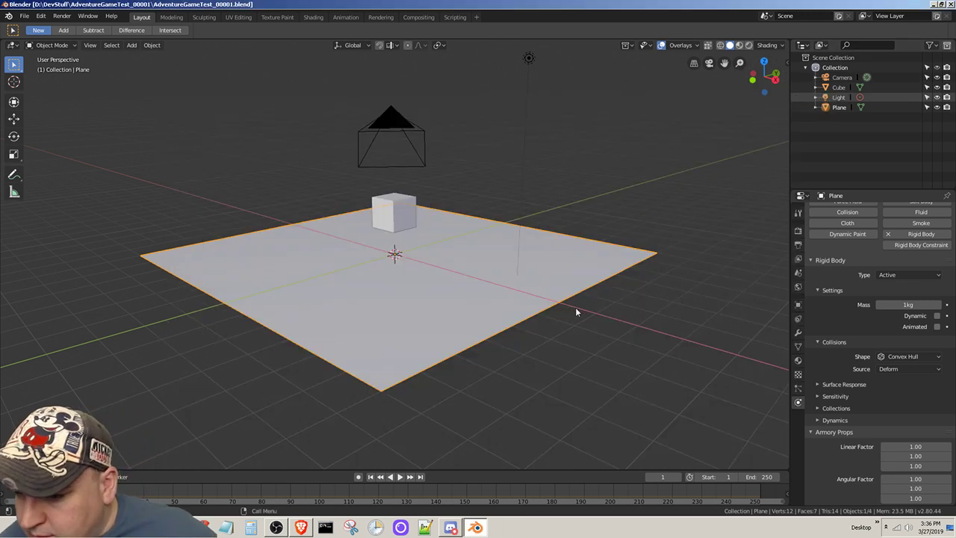
Step: Change the Plane's collision shape from Convex Hull to Box and save with Ctrl+S
left_click(903, 357)
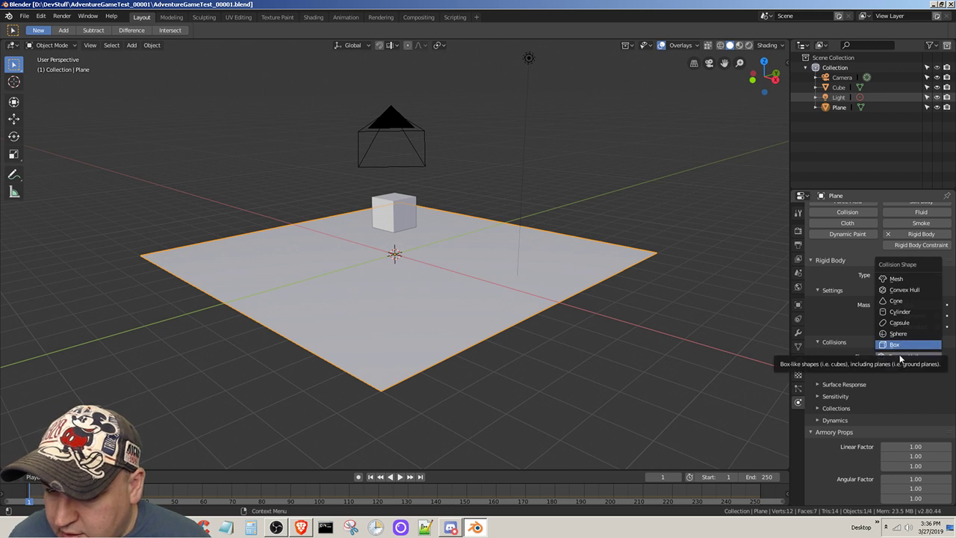
left_click(903, 358)
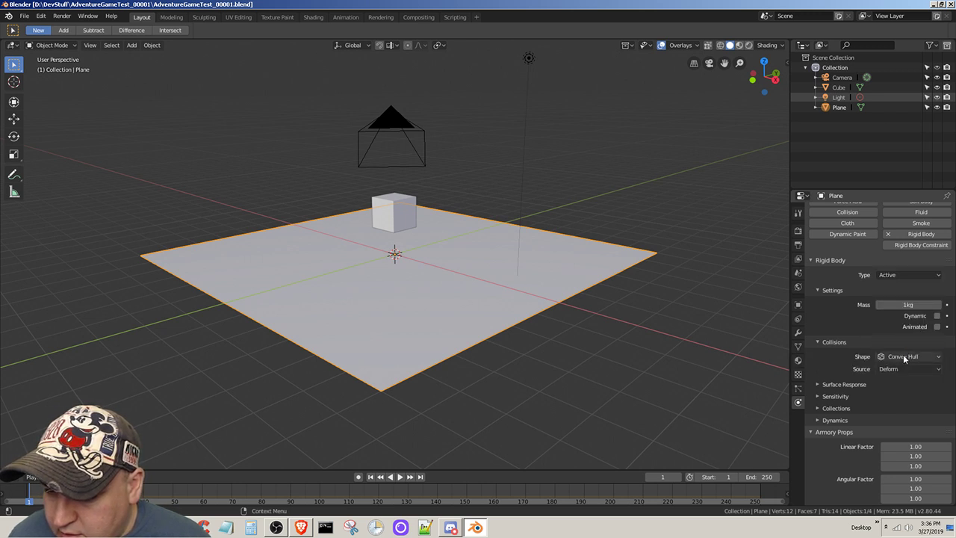
left_click(904, 358)
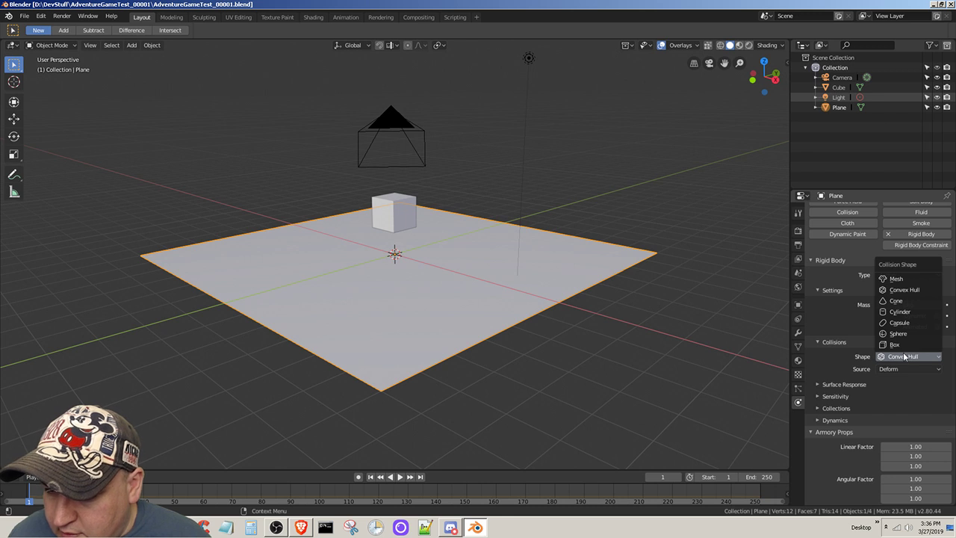
left_click(895, 343)
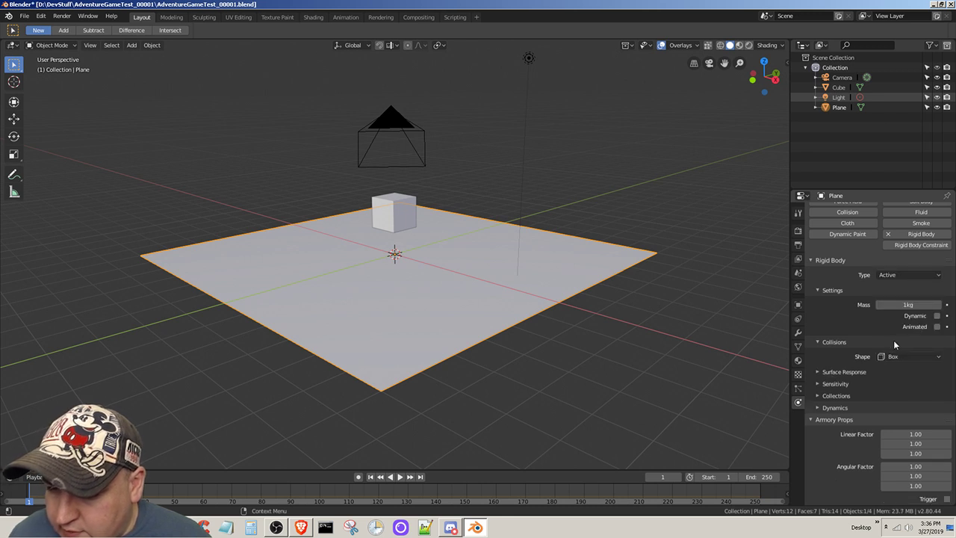
key("ctrl+s")
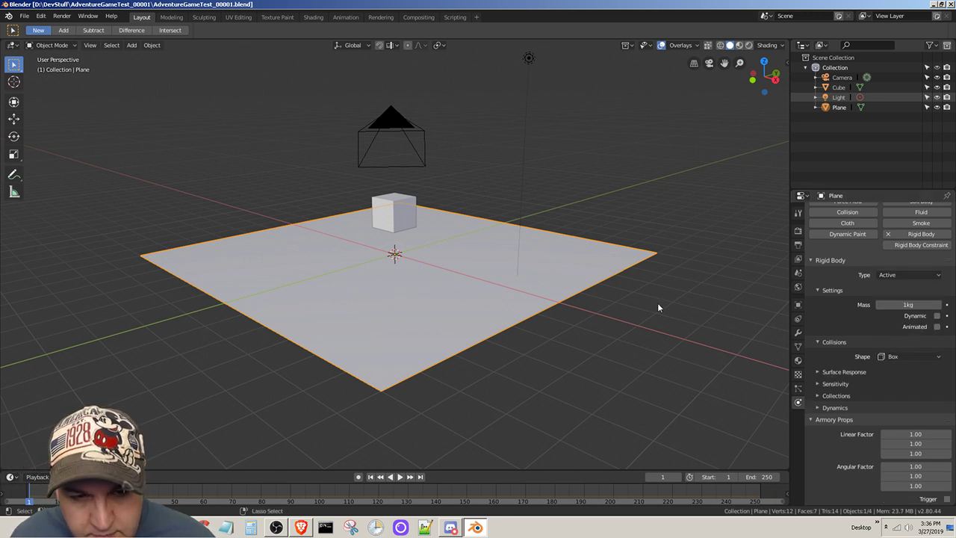
Step: Play the game with F5 to test the Box-shaped plane, then close the player
key("F5")
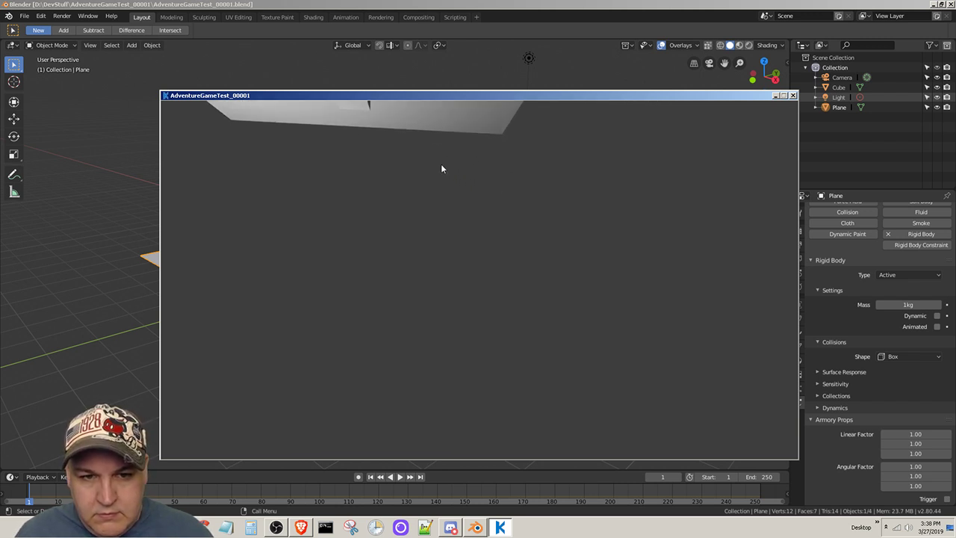
left_click(793, 96)
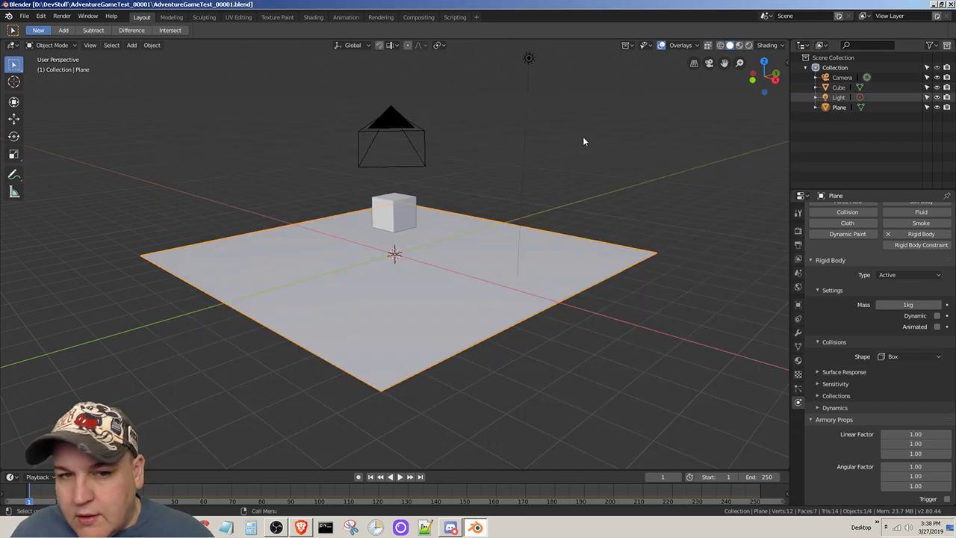
Step: Rerun the game with F5, close the player, and switch to Firefox
key("F5")
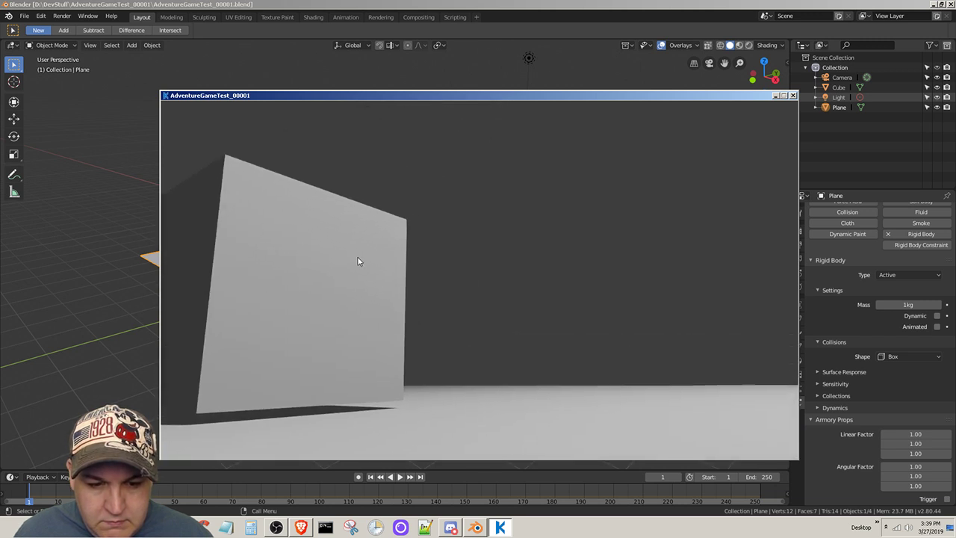
left_click(793, 95)
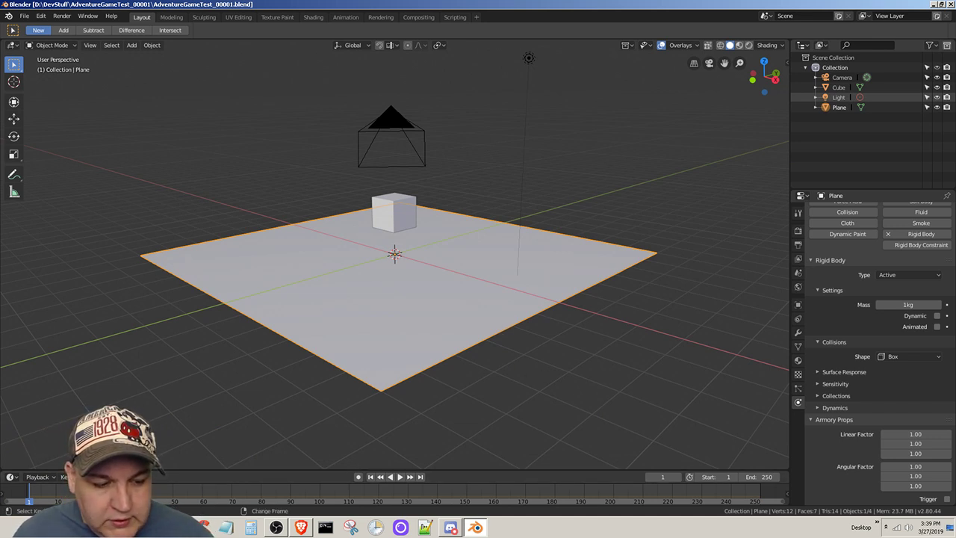
left_click(204, 527)
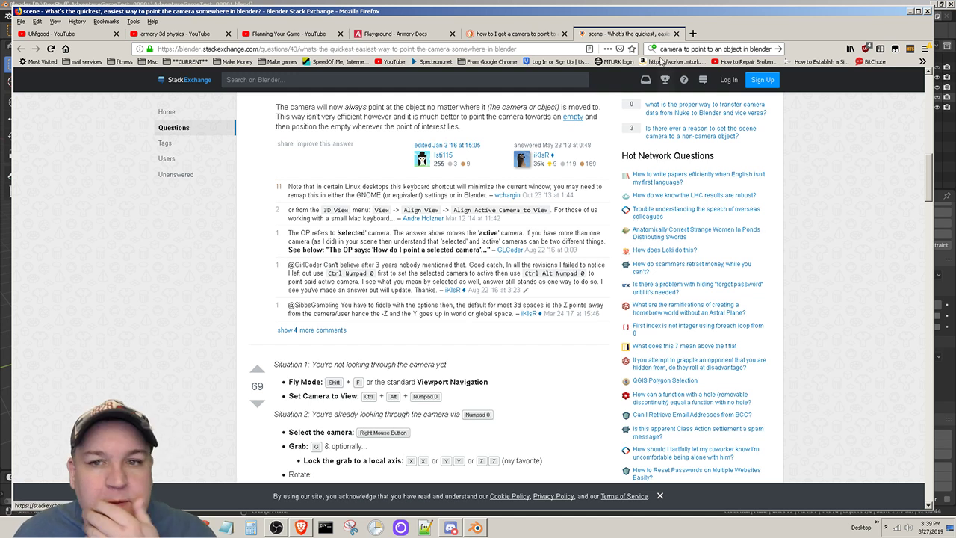
Step: Close the Stack Exchange page and search DuckDuckGo for 'armory 3d physics plane'
left_click(677, 33)
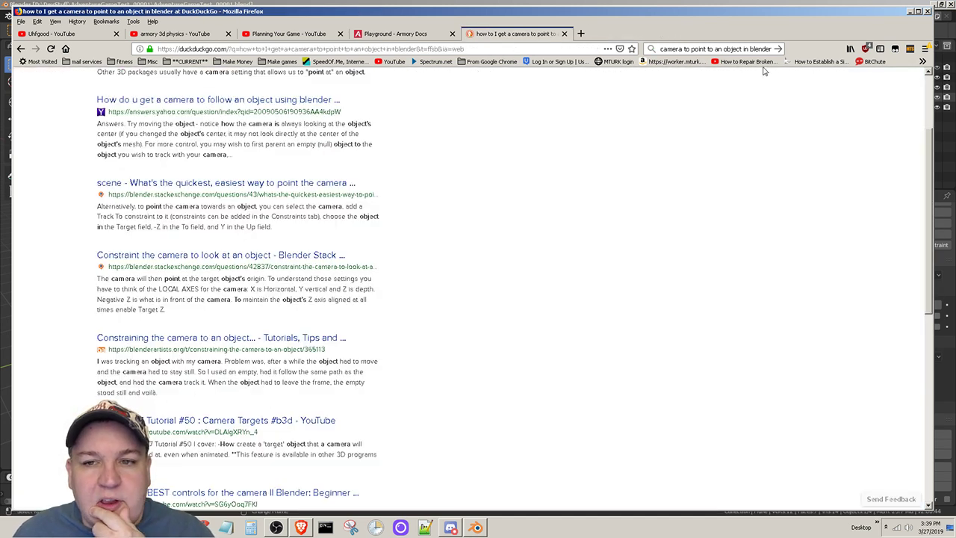
left_click(720, 48)
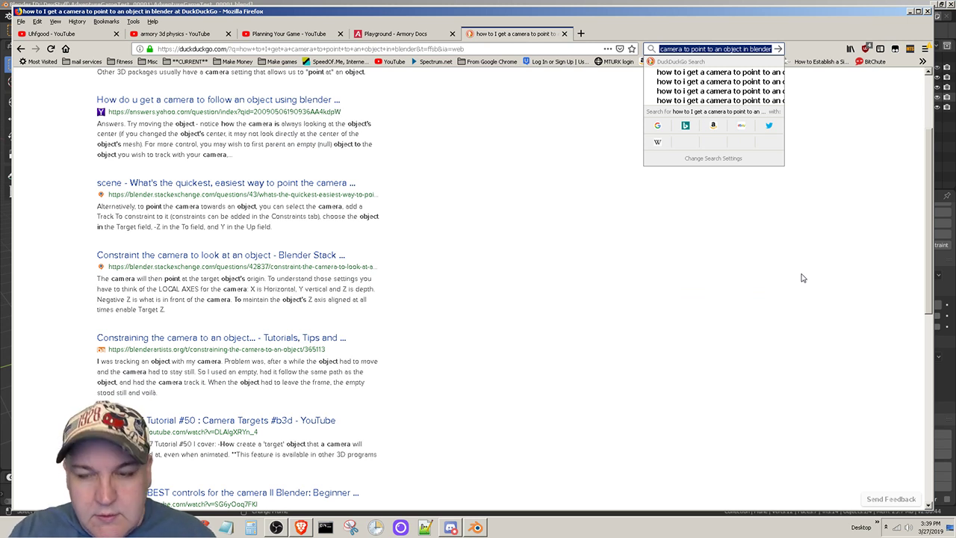
type("armory")
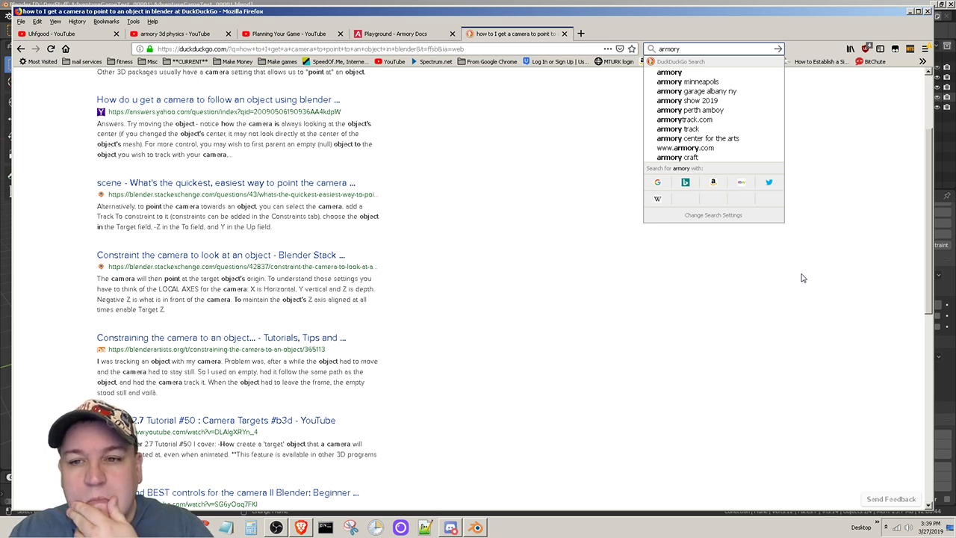
type("3d ")
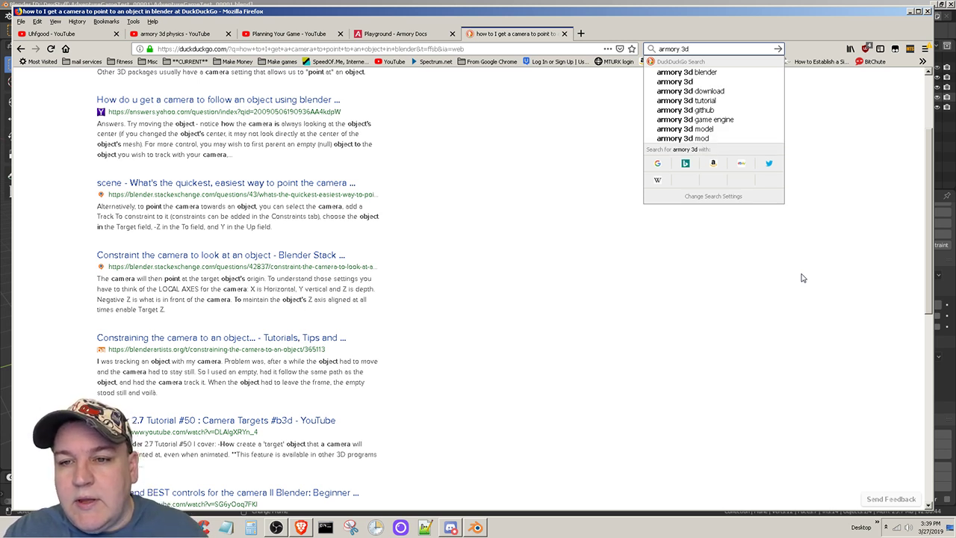
type("ph")
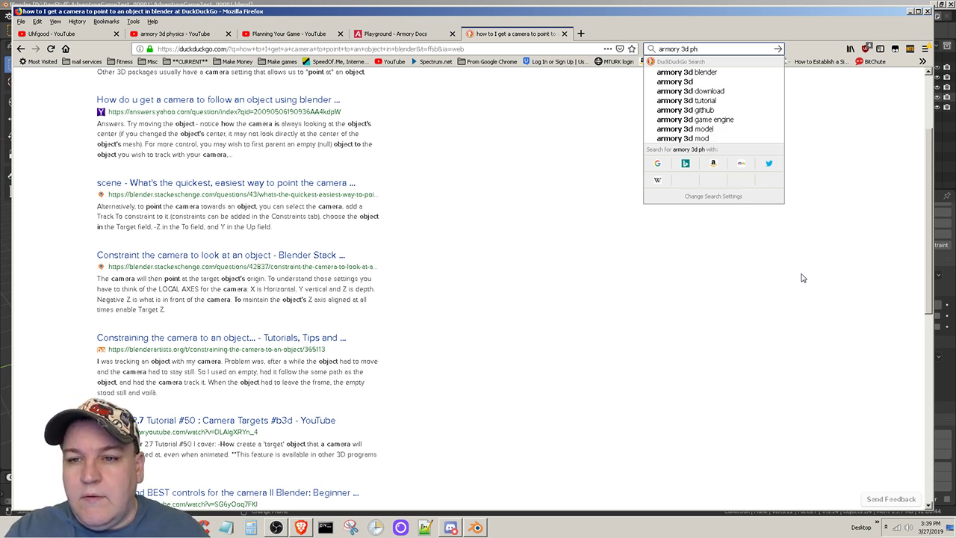
type("ysics plane")
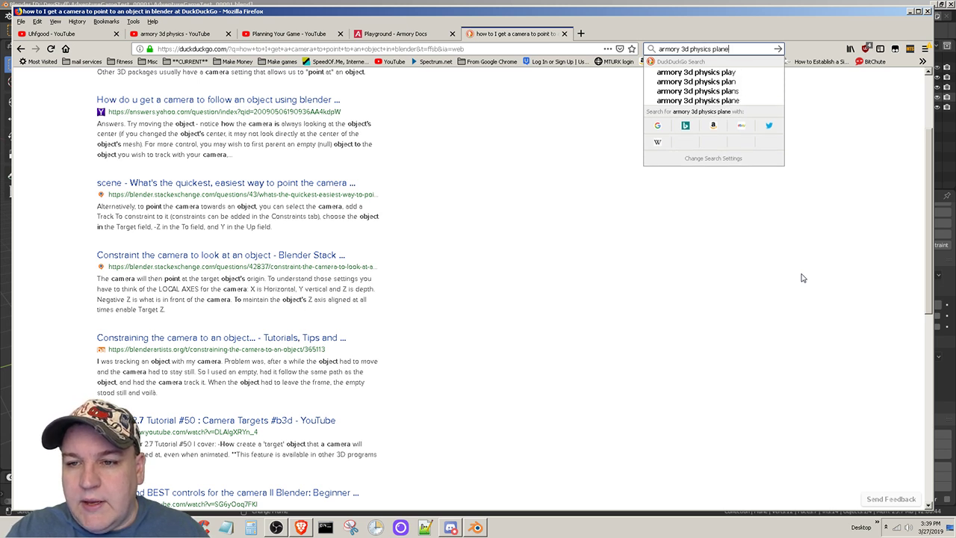
key("Return")
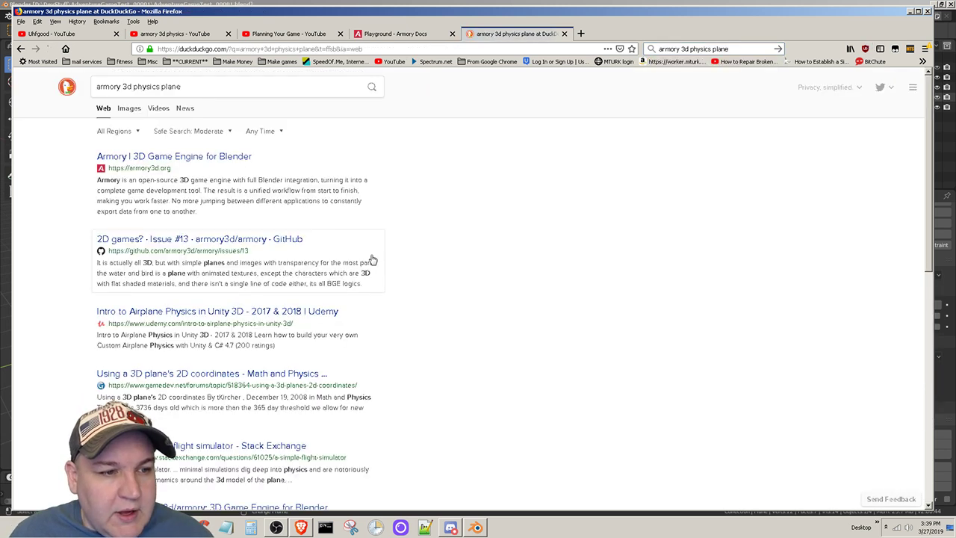
Step: Scroll through the search results, then close the results tab
scroll(381, 253, "down", 3)
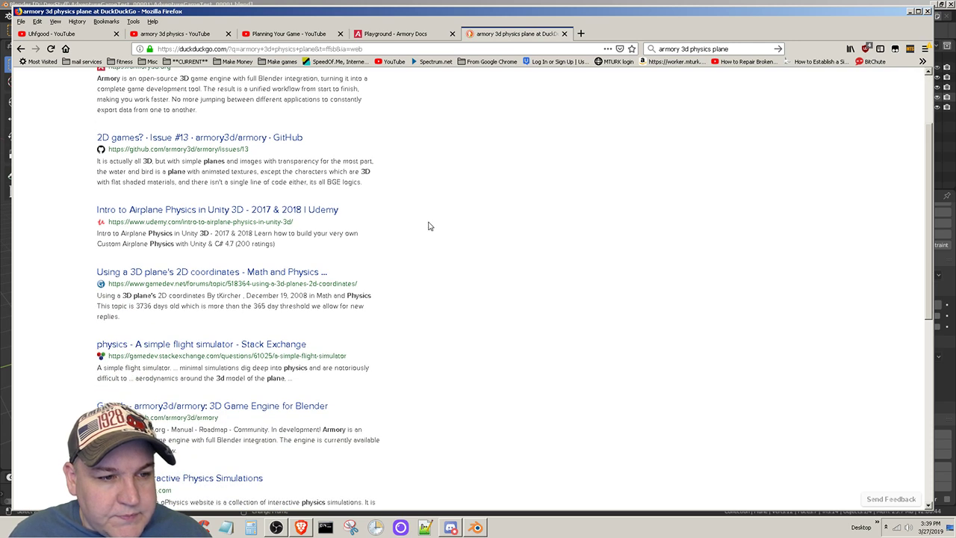
scroll(400, 239, "down", 4)
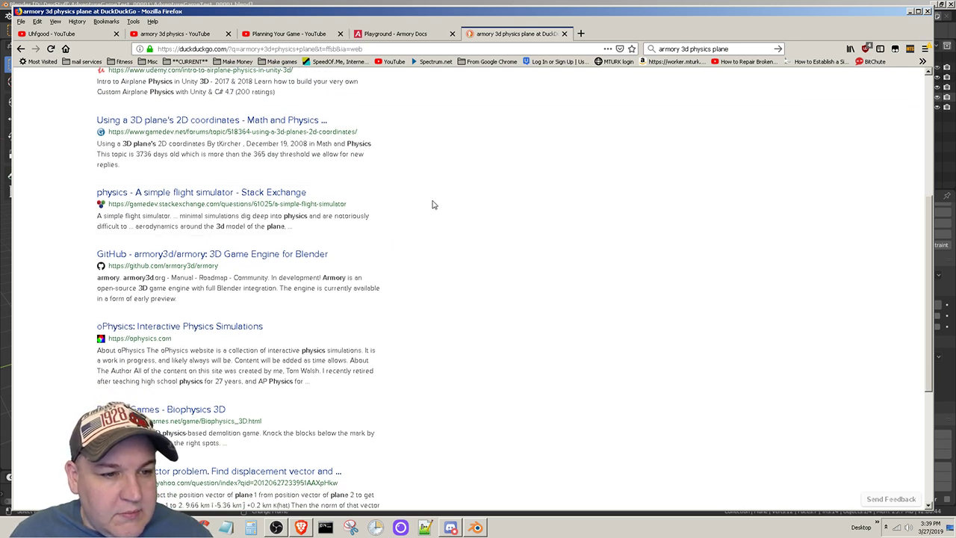
scroll(433, 271, "down", 4)
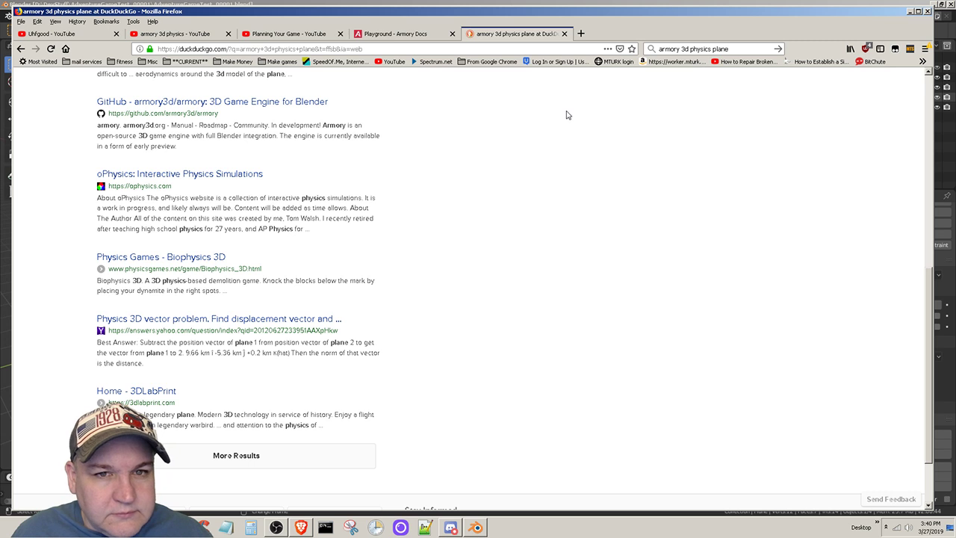
left_click(564, 33)
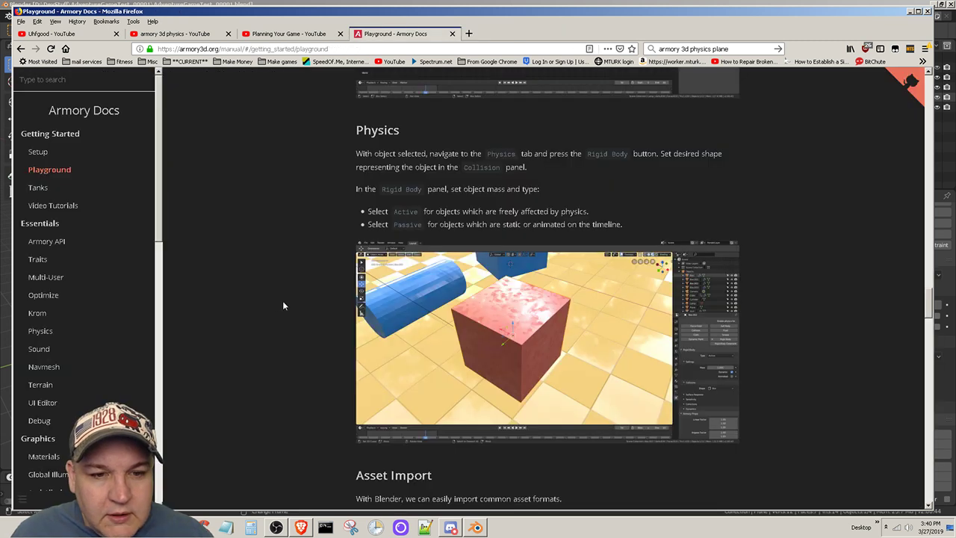
Step: Read further down the Armory Docs Playground Physics section
scroll(277, 305, "down", 1)
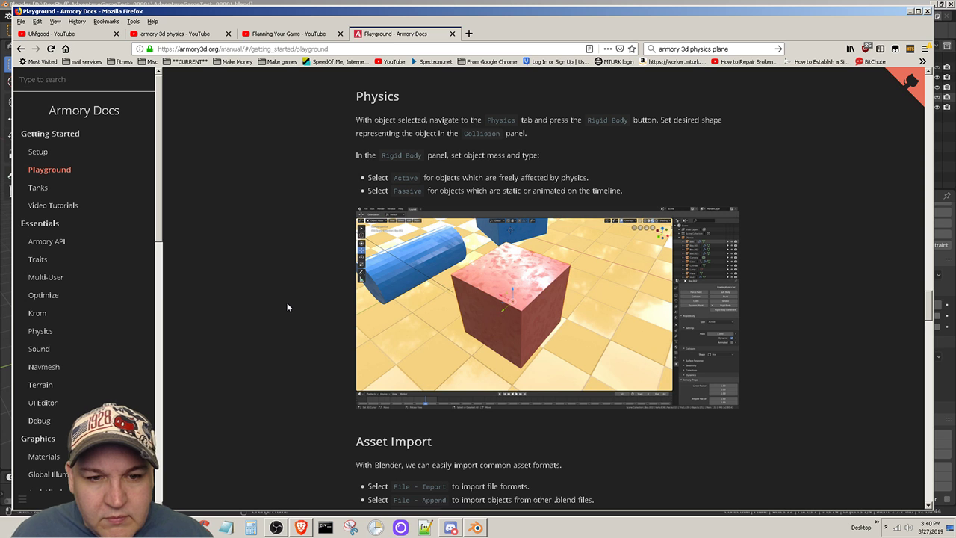
scroll(287, 308, "down", 1)
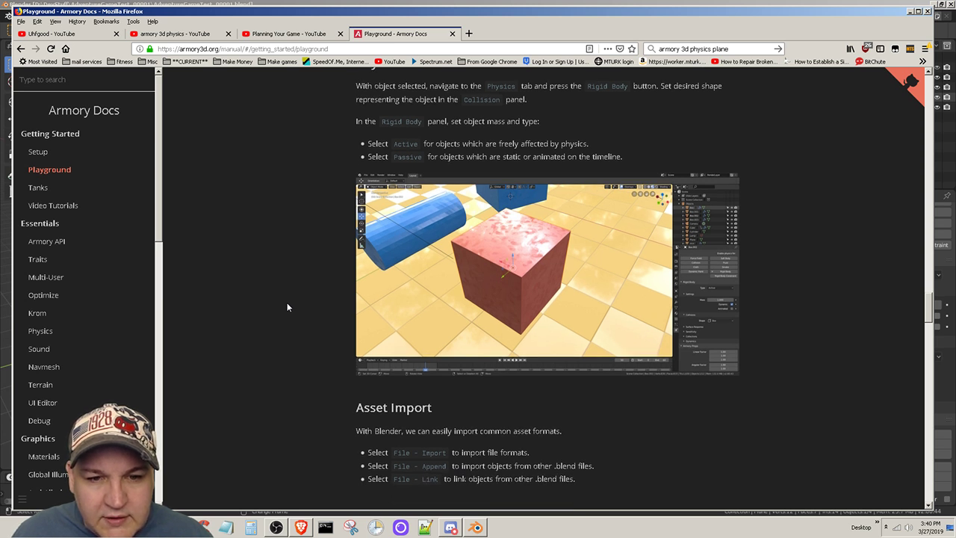
scroll(287, 304, "down", 2)
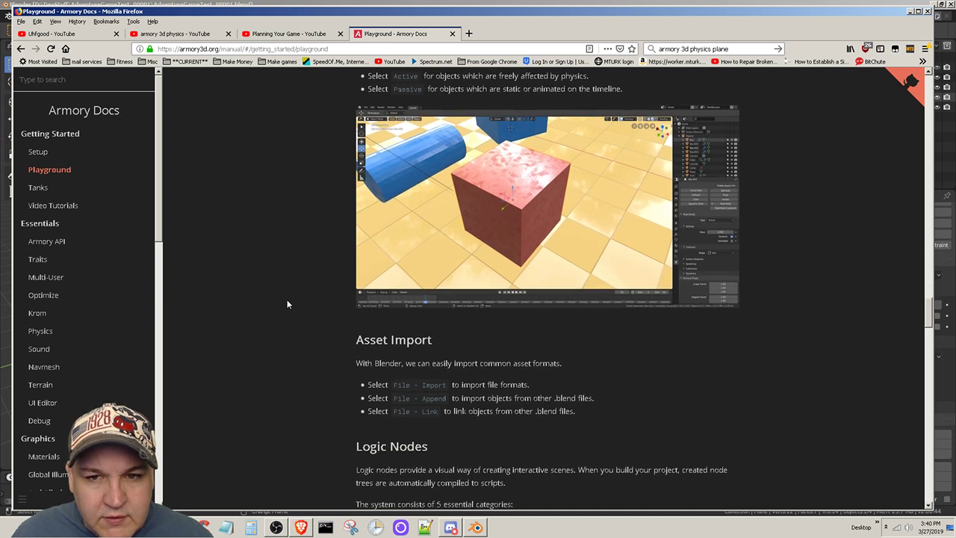
scroll(287, 305, "down", 3)
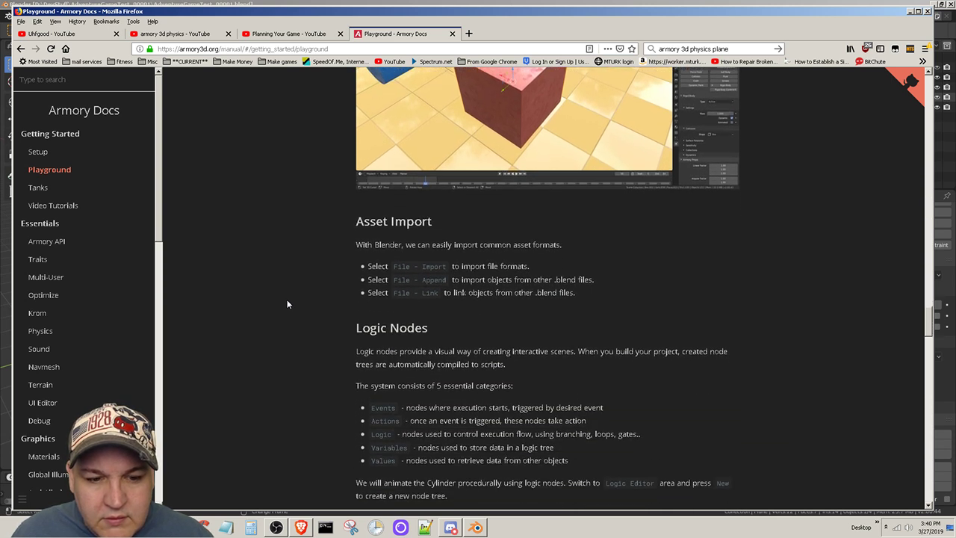
left_click_drag(934, 319, 911, 194)
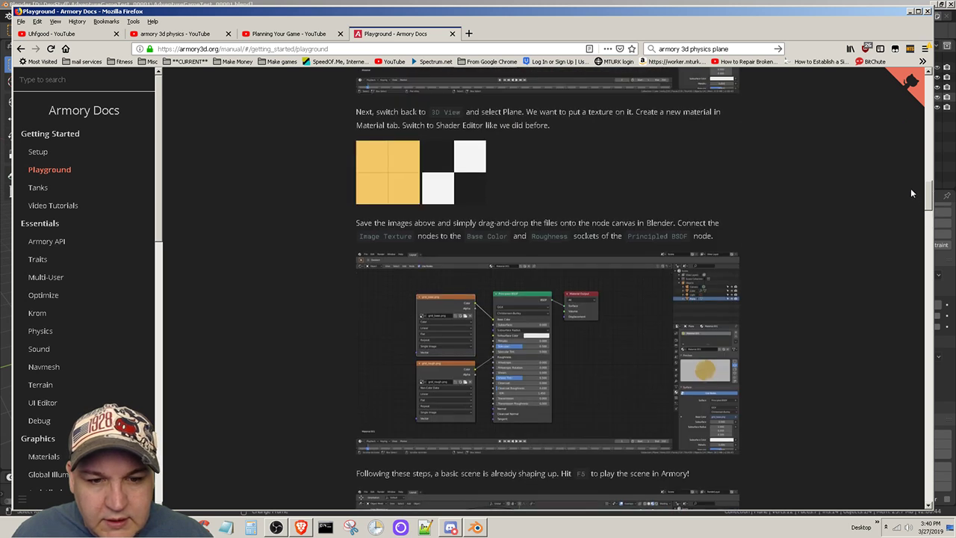
scroll(907, 195, "down", 3)
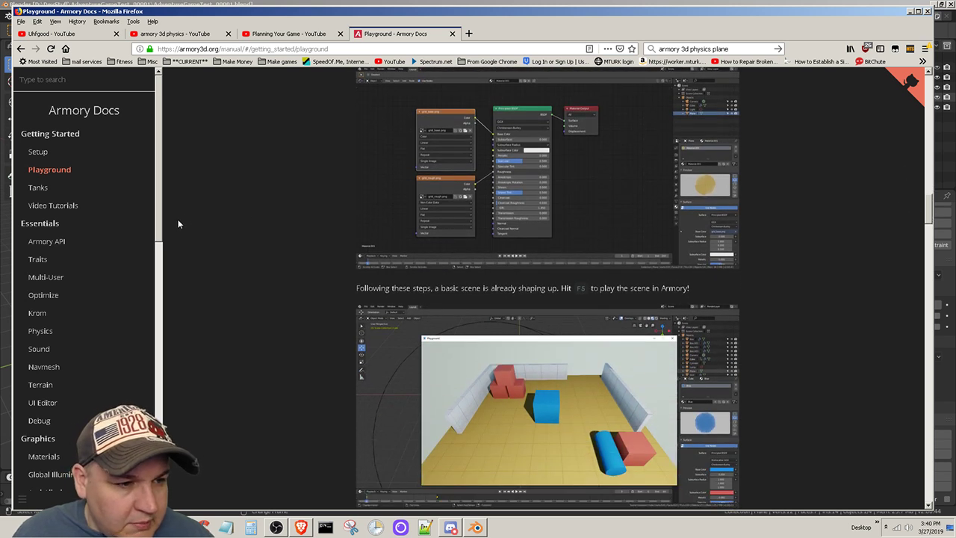
Step: Read the Tanks tutorial down to its Fire Bullet node setup, then return to Blender
left_click(38, 188)
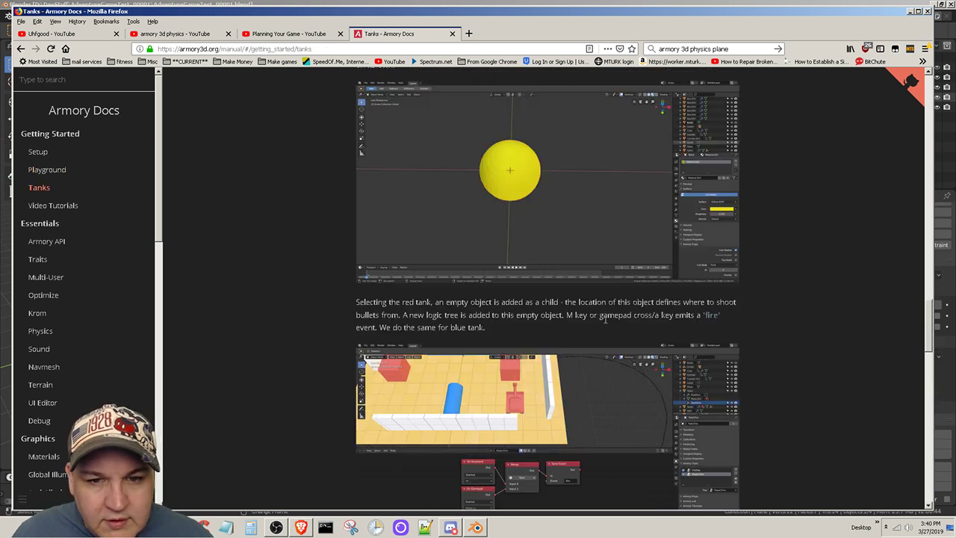
scroll(605, 319, "down", 3)
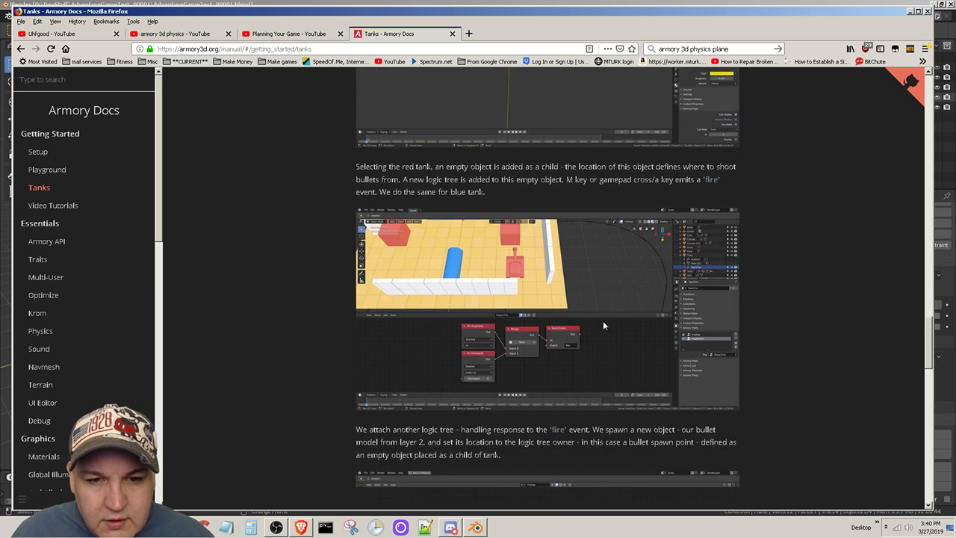
scroll(585, 340, "down", 5)
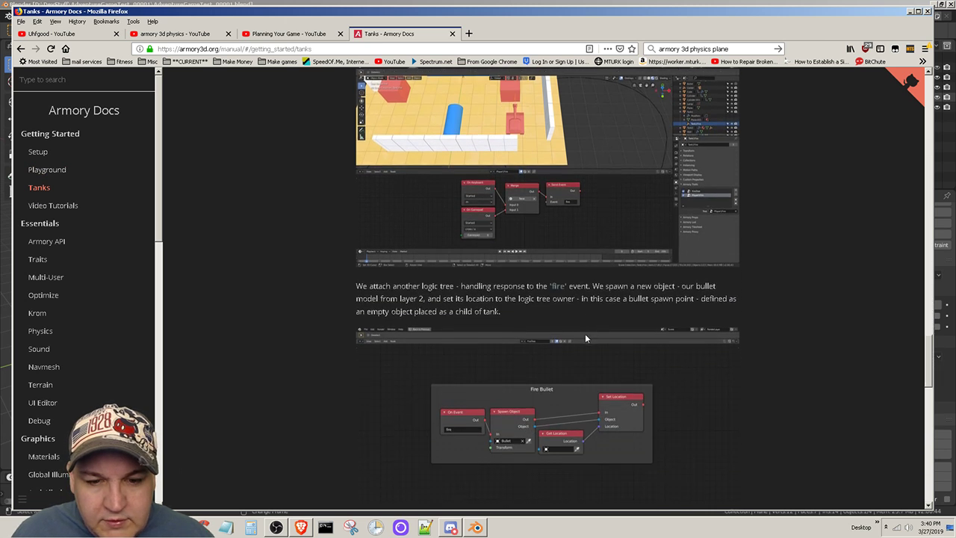
scroll(585, 338, "down", 6)
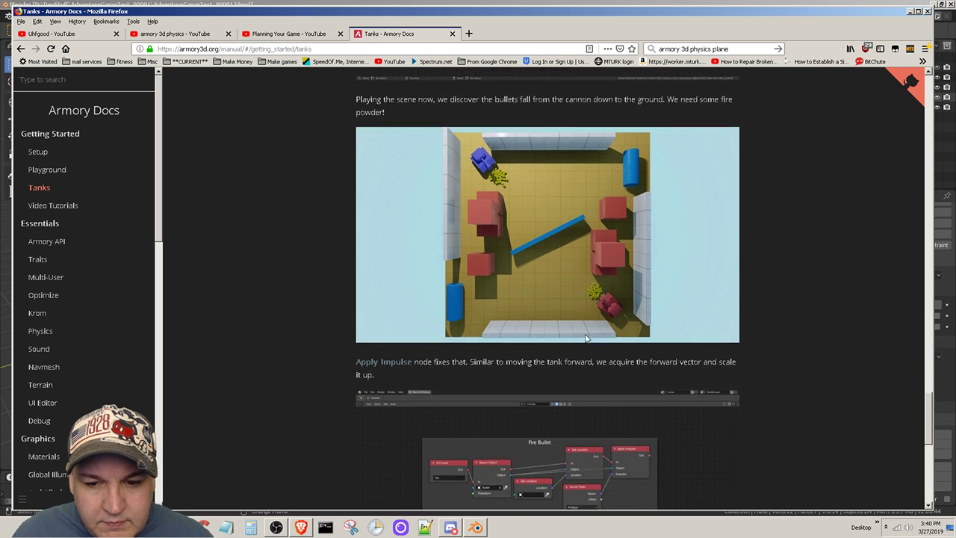
scroll(585, 339, "down", 5)
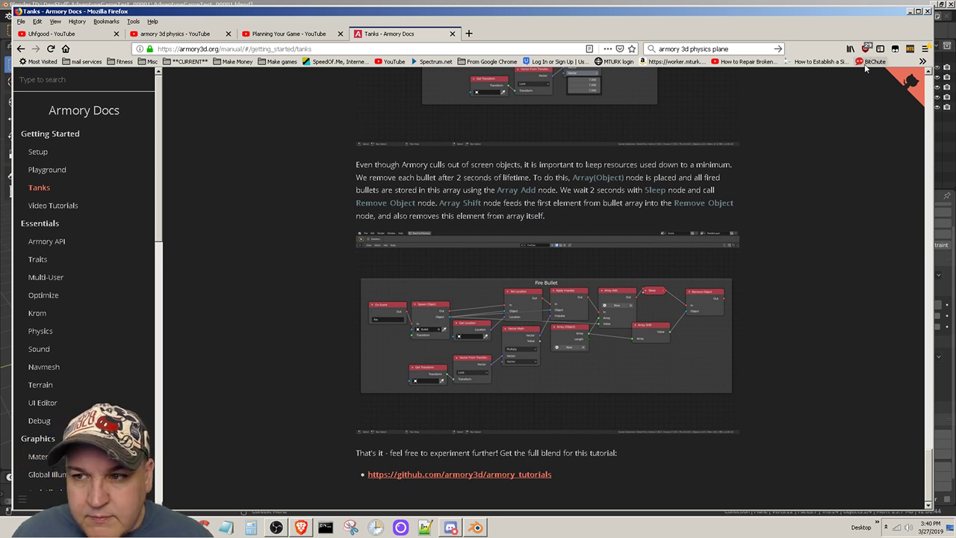
left_click(861, 6)
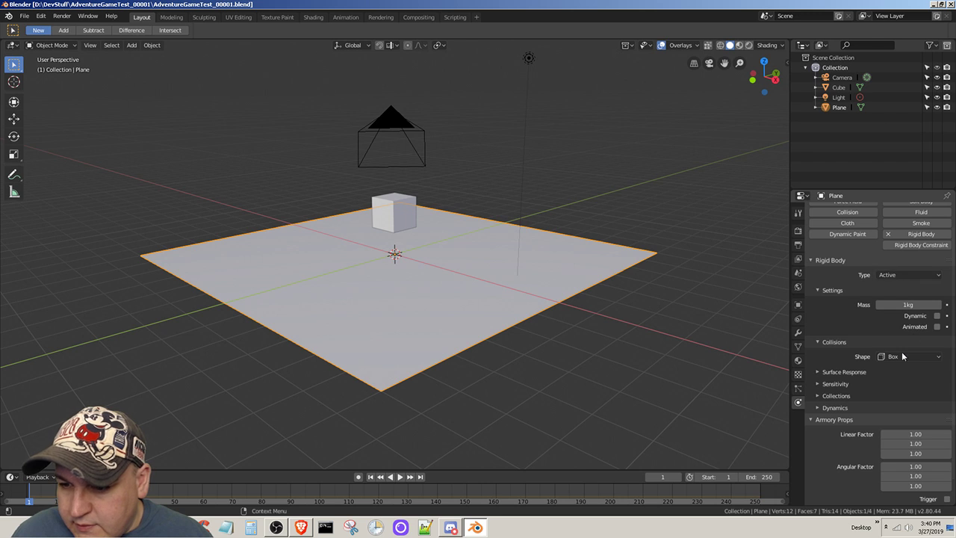
Step: Expand and collapse the Plane's Surface Response, Collections and Dynamics rigid body panels
left_click(908, 375)
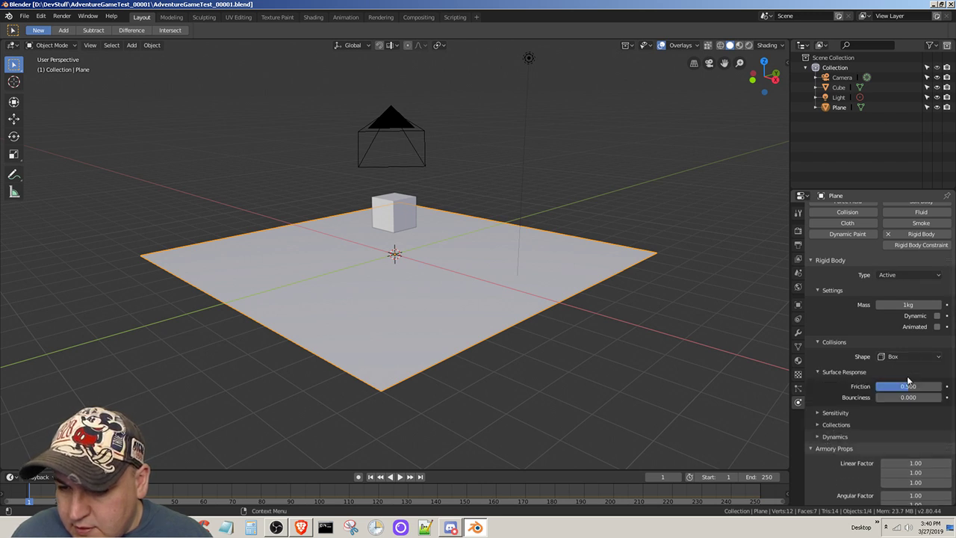
left_click(907, 373)
left_click(842, 396)
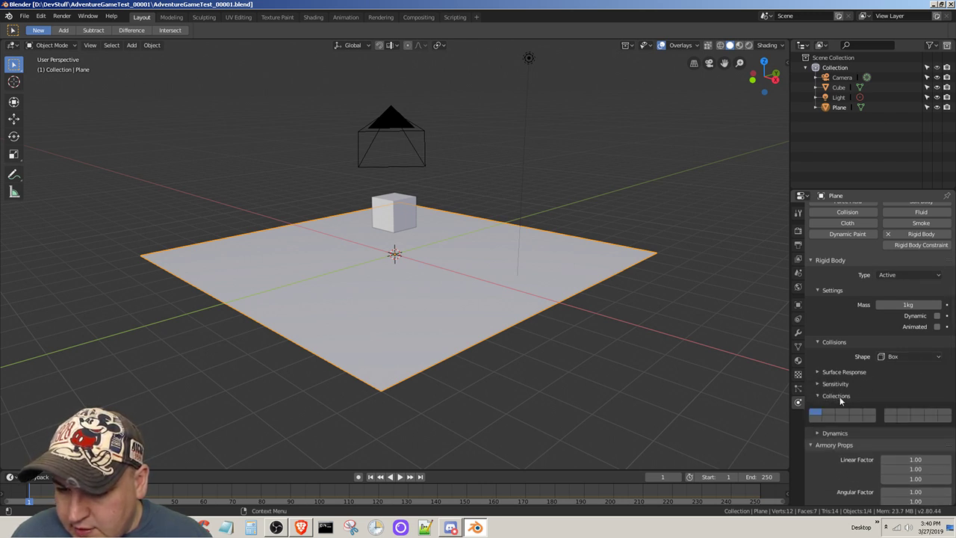
left_click(844, 396)
left_click(850, 408)
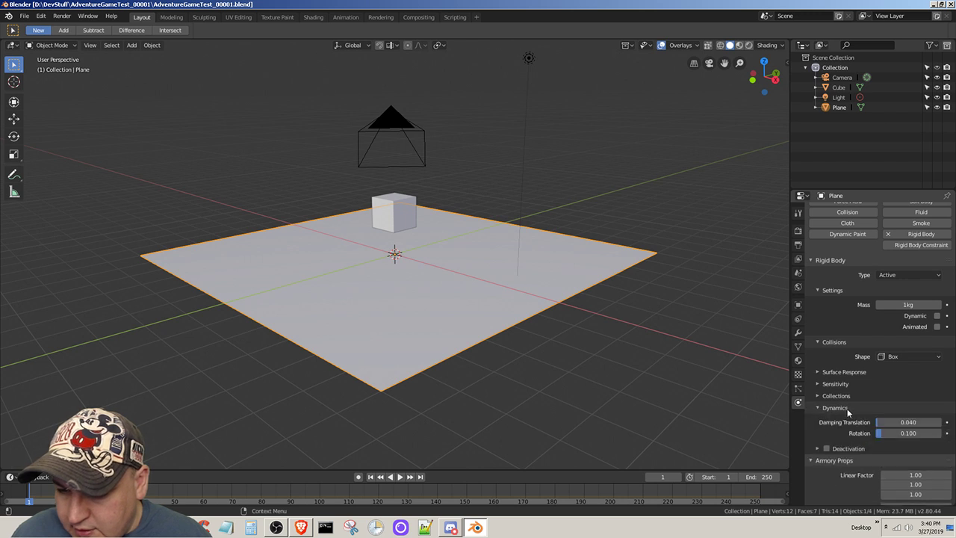
left_click(849, 408)
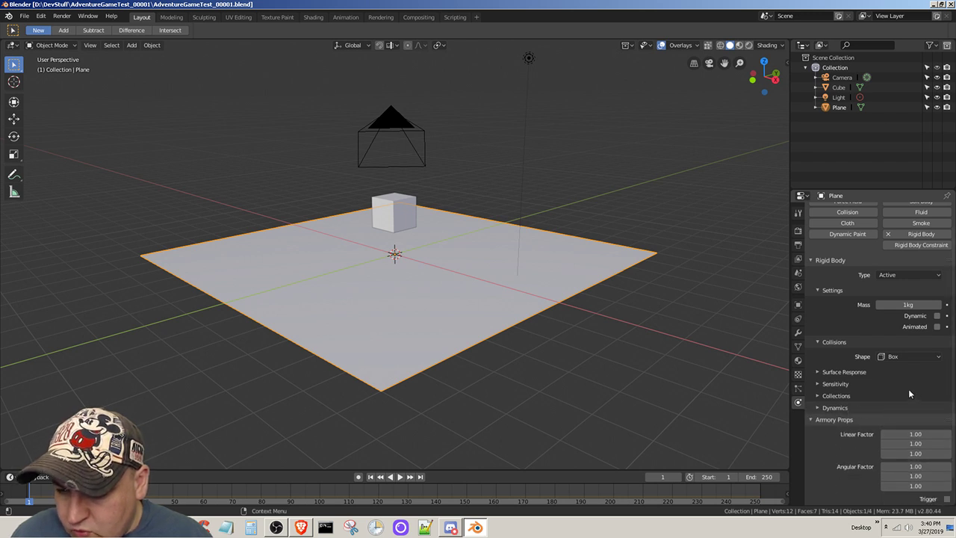
scroll(906, 388, "down", 2)
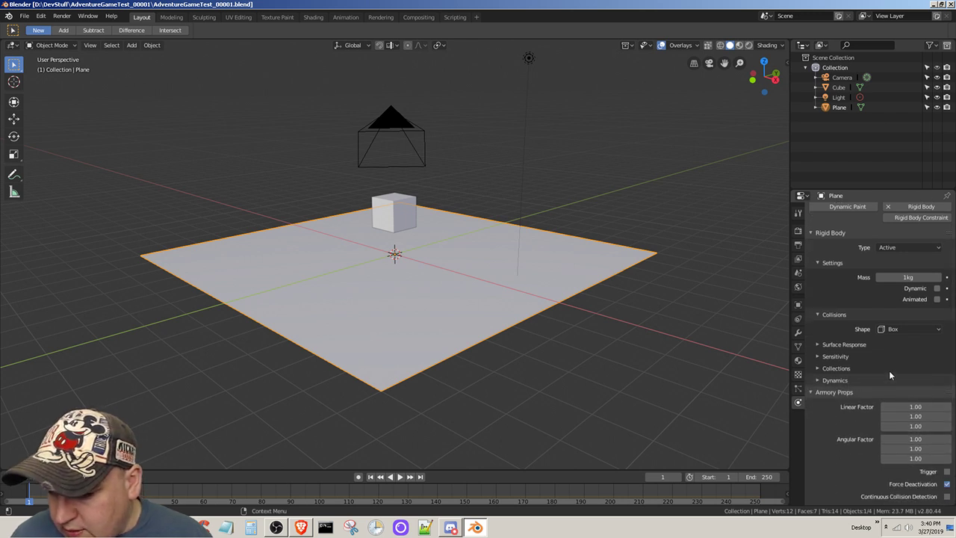
left_click(932, 330)
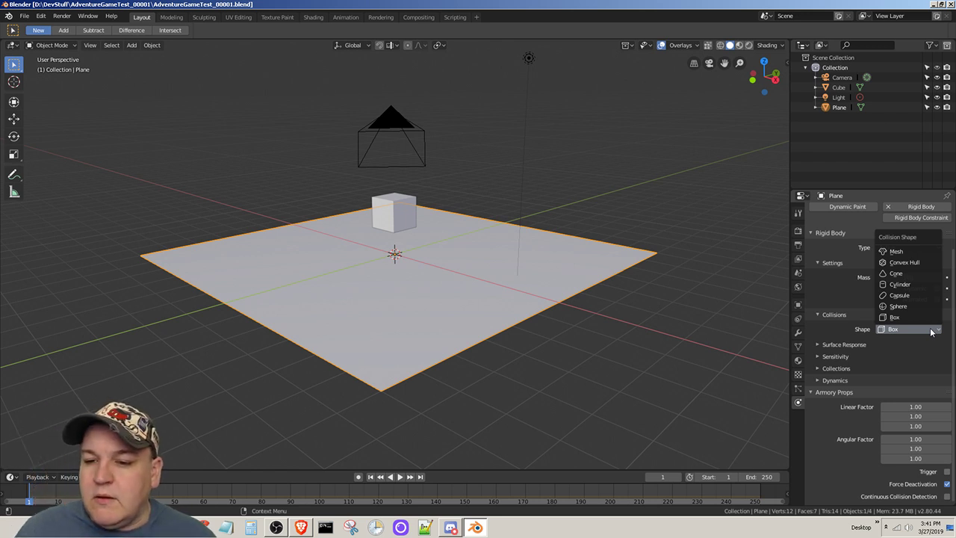
left_click(931, 330)
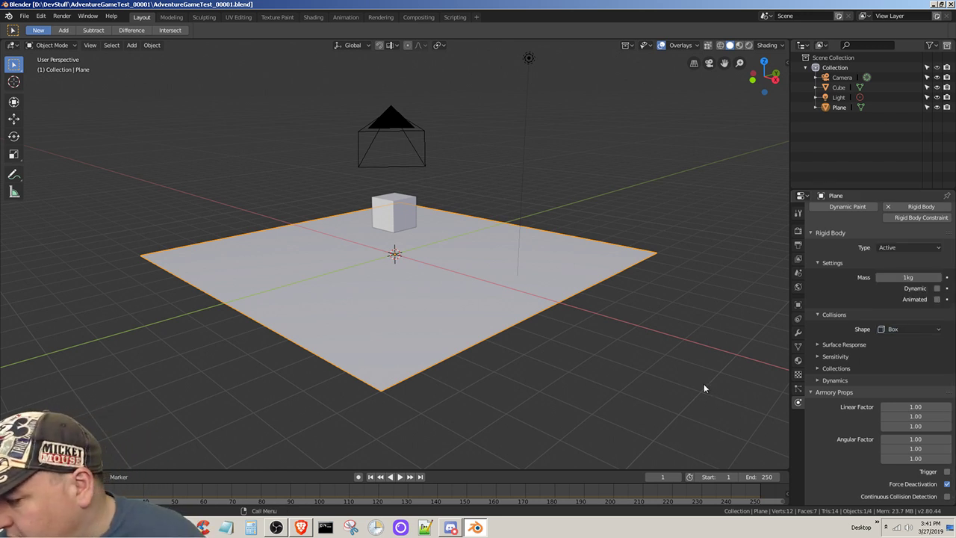